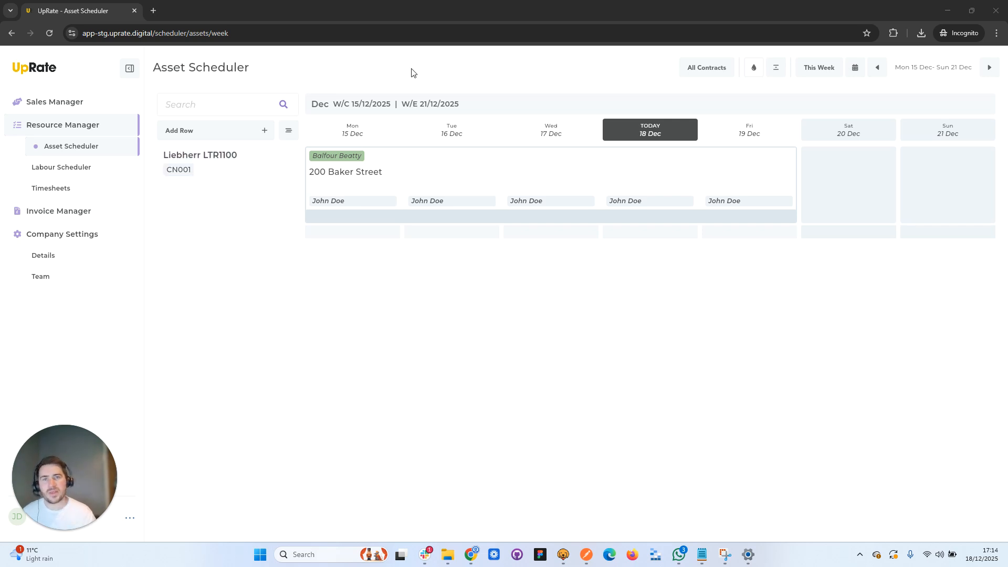
- Show the asset schedule across several weeks from 1 December, and the labour schedule from 8 December
click(419, 104)
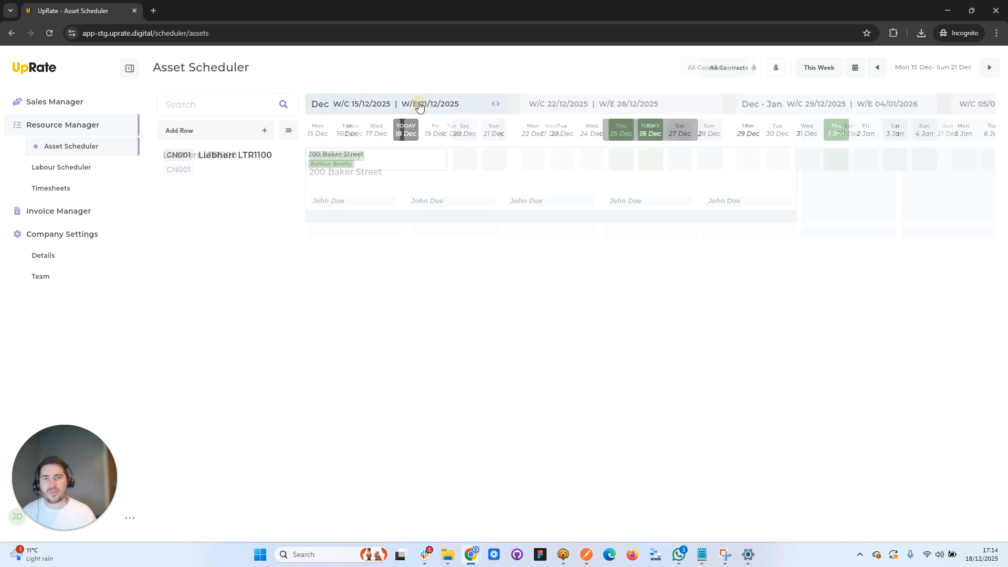
click(877, 69)
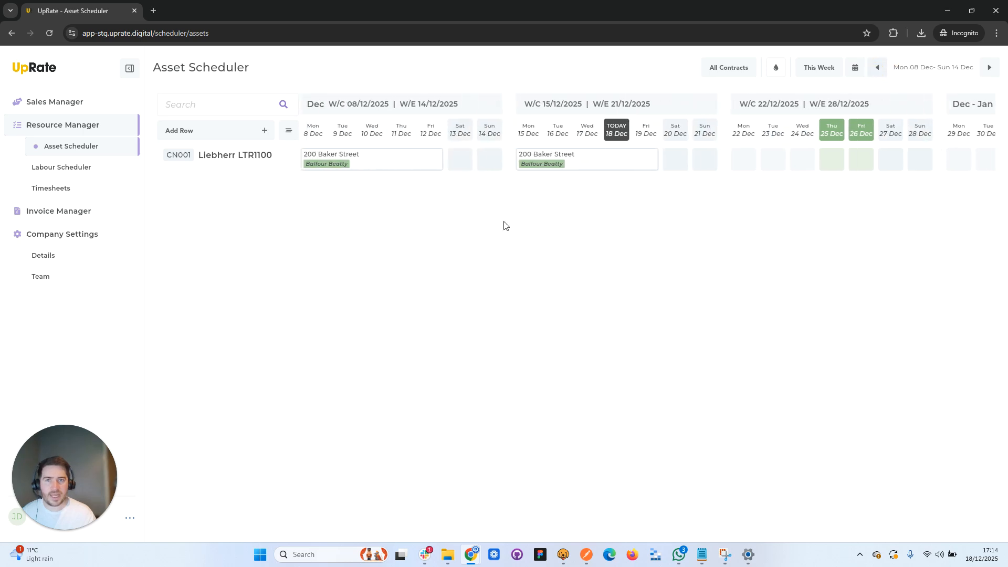
click(877, 67)
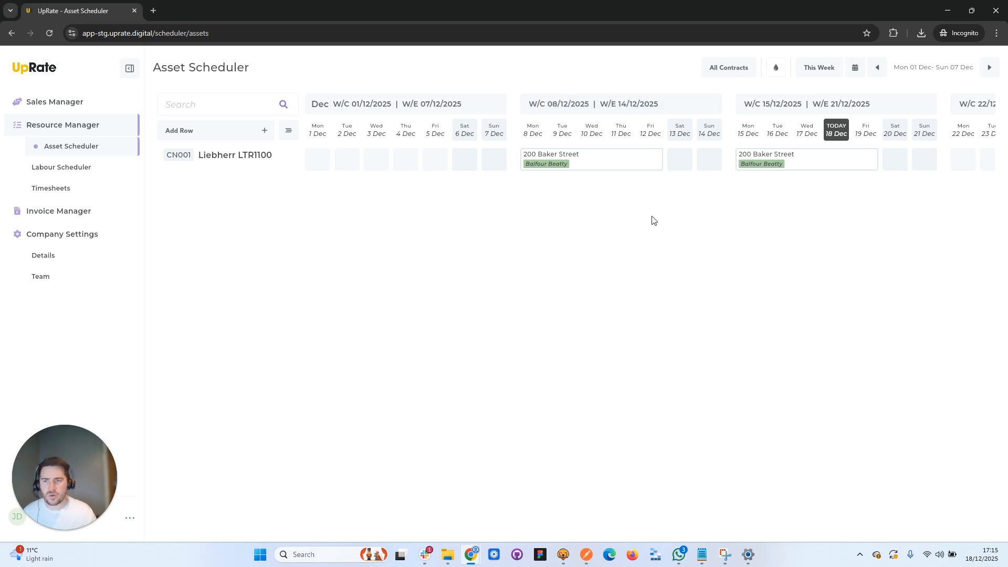
click(87, 166)
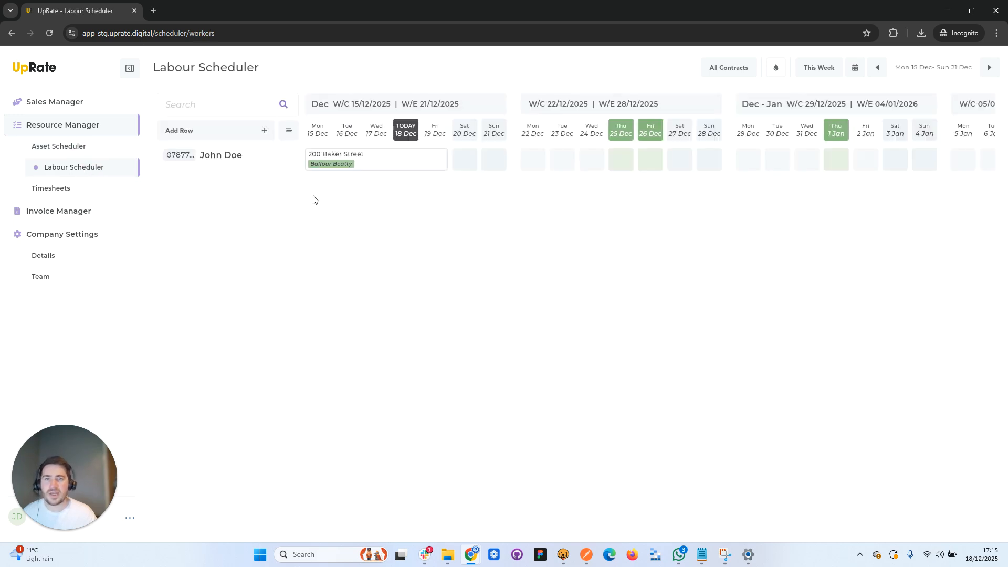
click(877, 67)
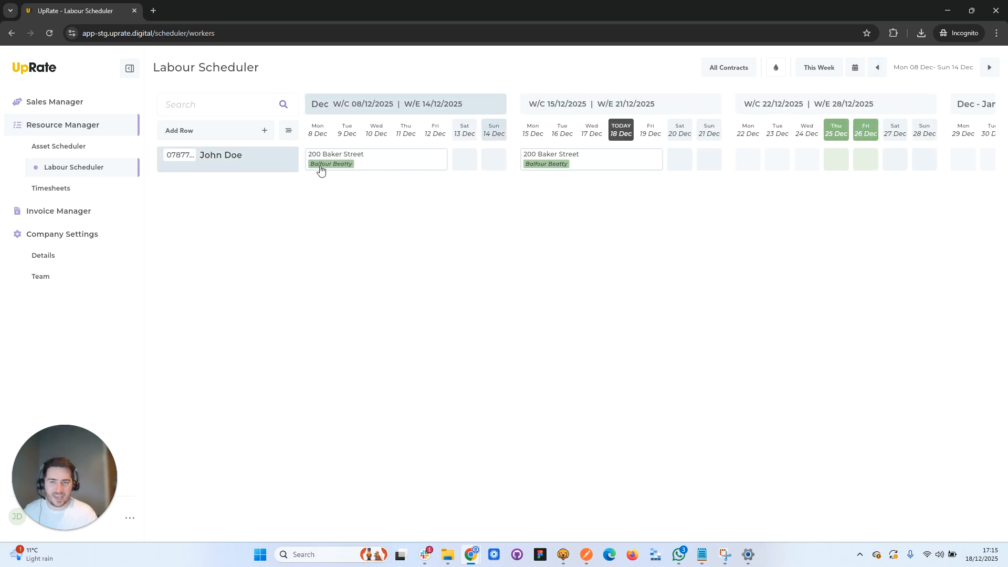
- View the asset schedule for the single week of 8 to 14 December, and return to the multi-week view
click(77, 148)
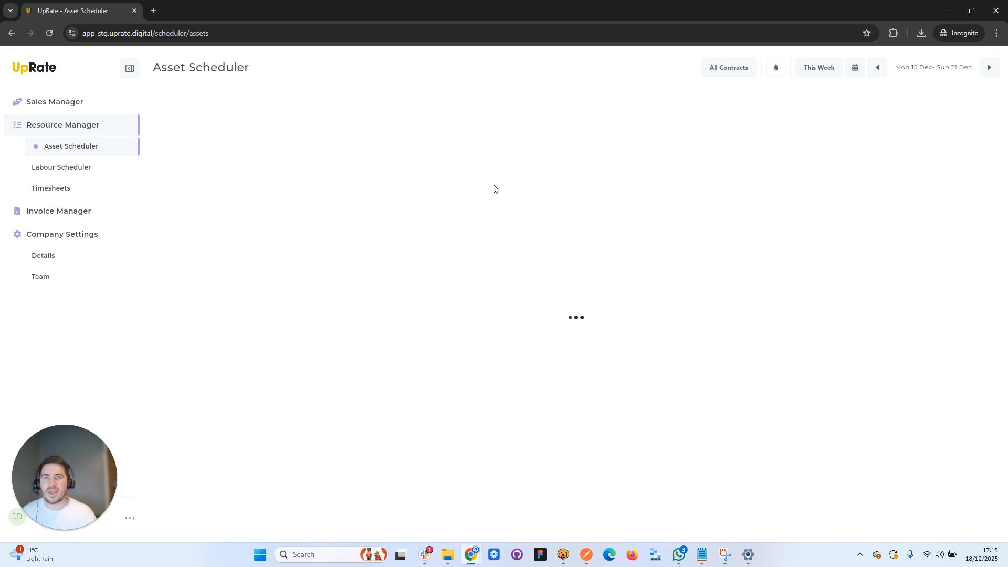
click(878, 67)
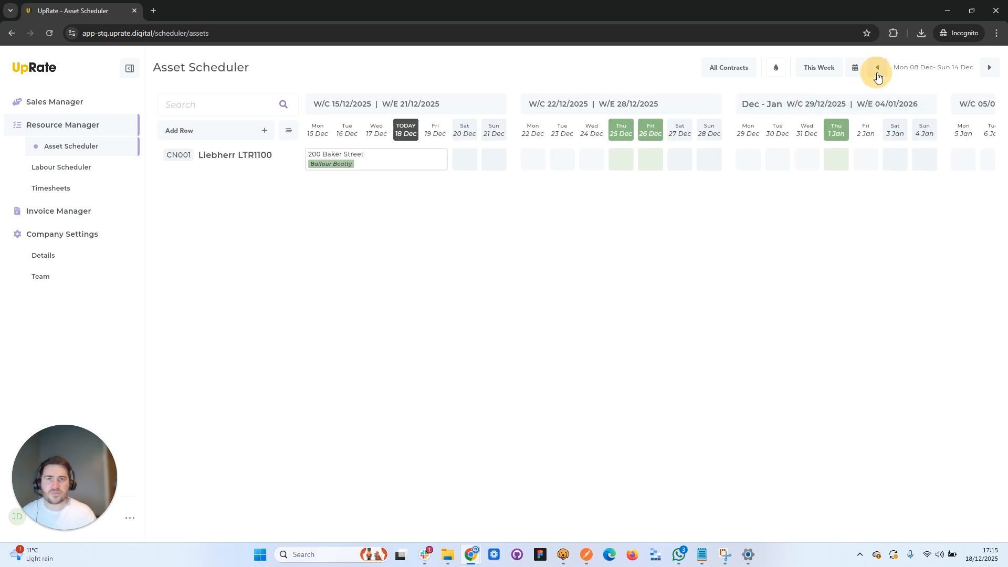
click(333, 103)
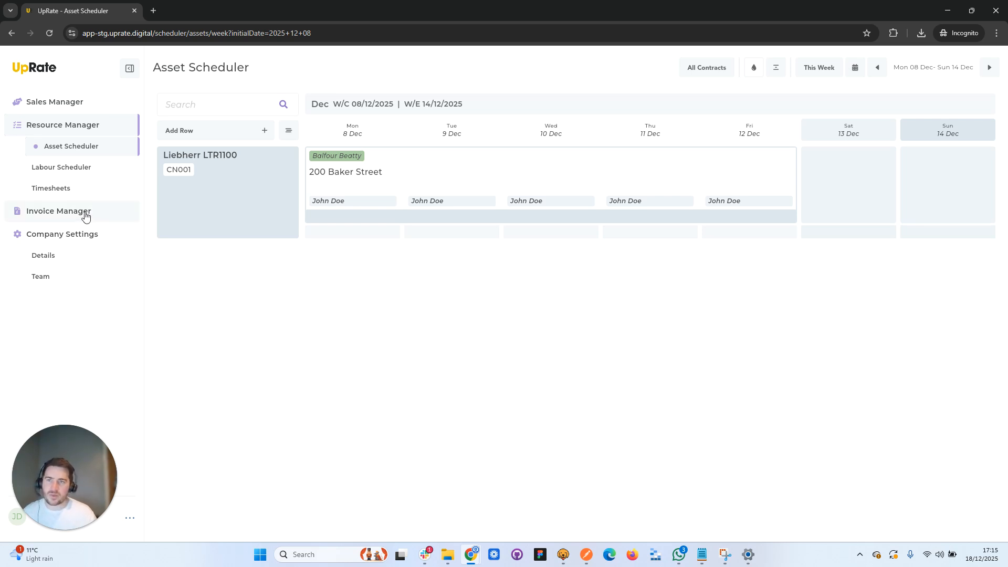
click(485, 108)
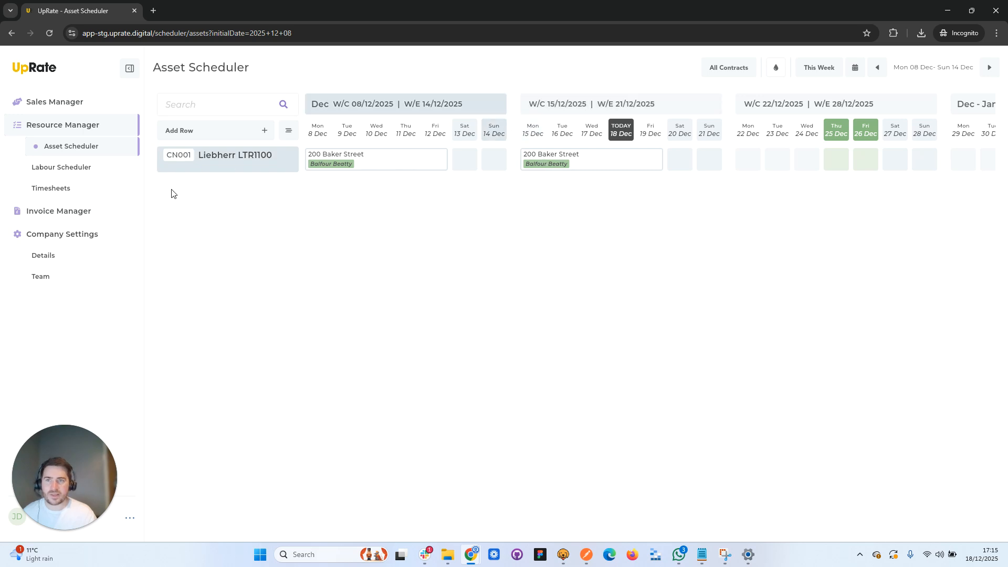
- View the Balfour Beatty invoice draft for the week of 8 December, and move the invoice board to the week of 15 December
click(79, 211)
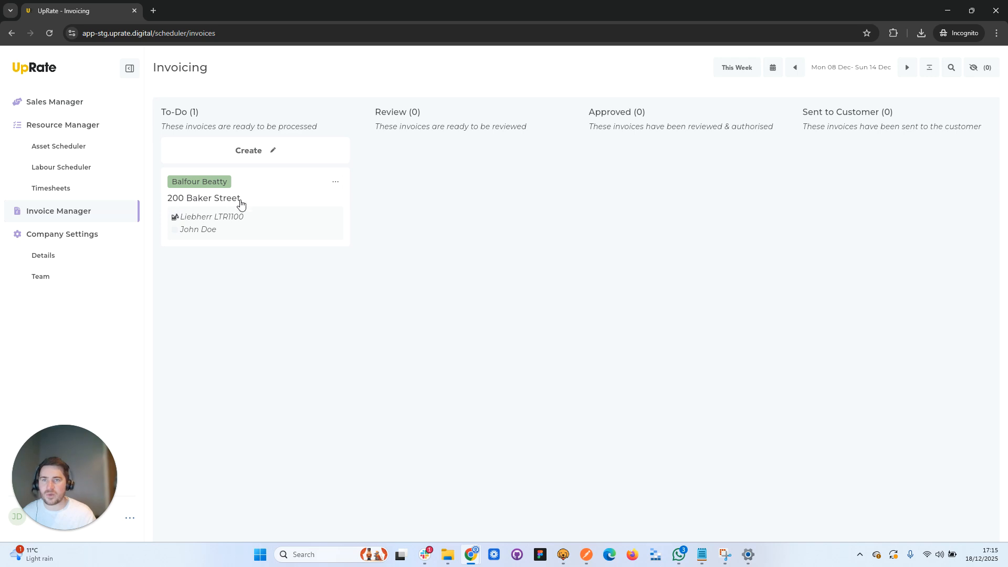
click(269, 194)
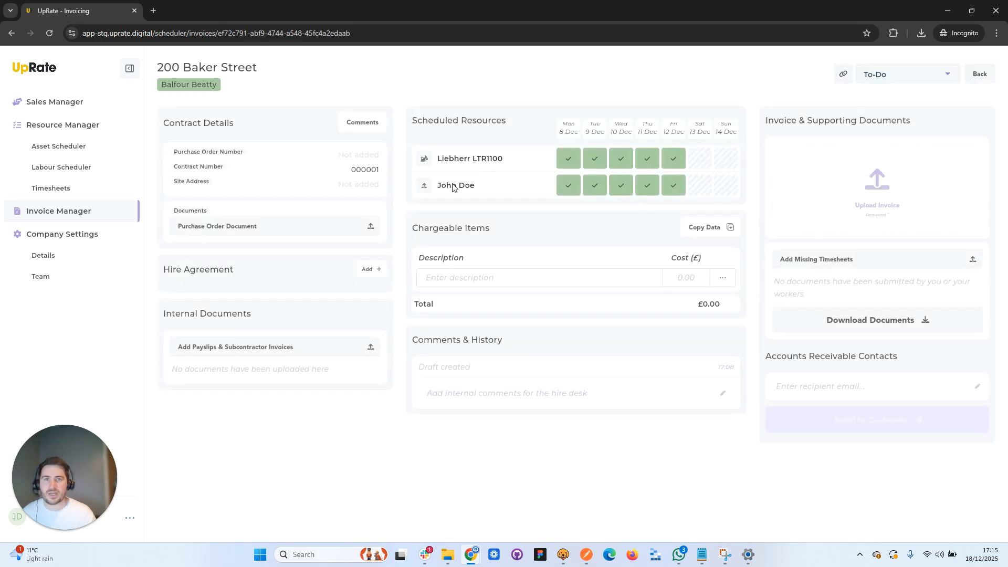
click(981, 74)
click(909, 67)
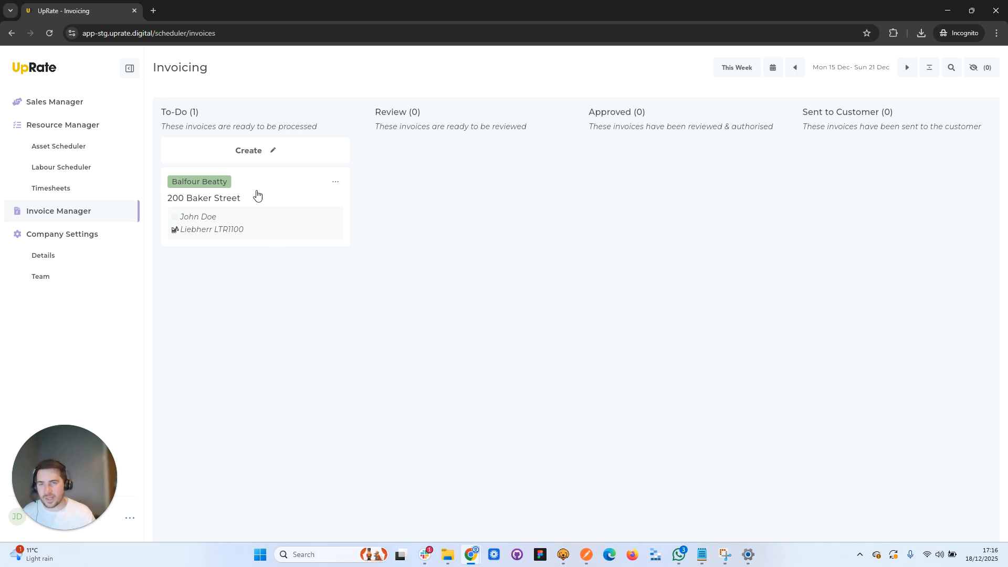
- Return to the asset schedule and go back to the week starting 1 December
click(92, 149)
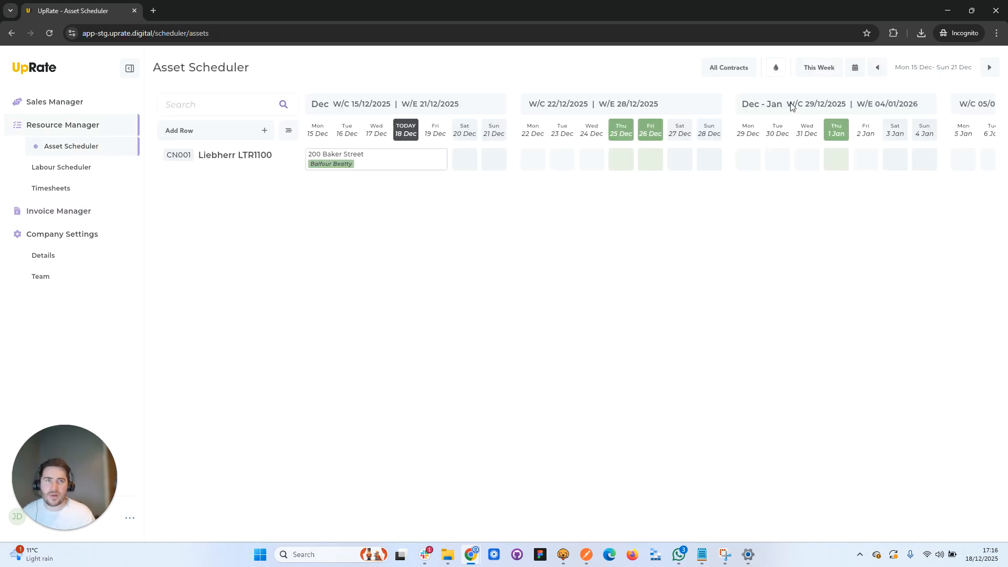
click(882, 70)
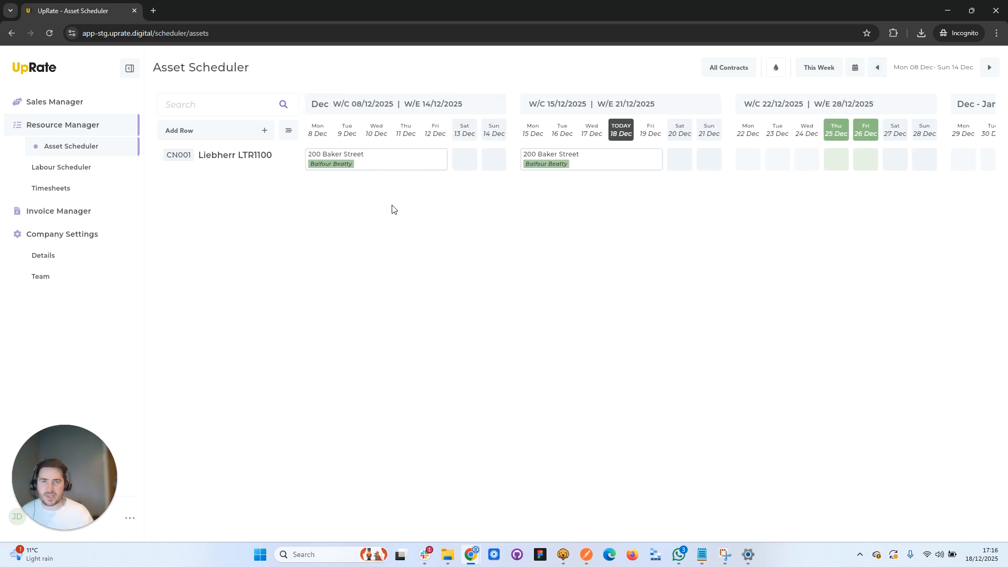
click(877, 68)
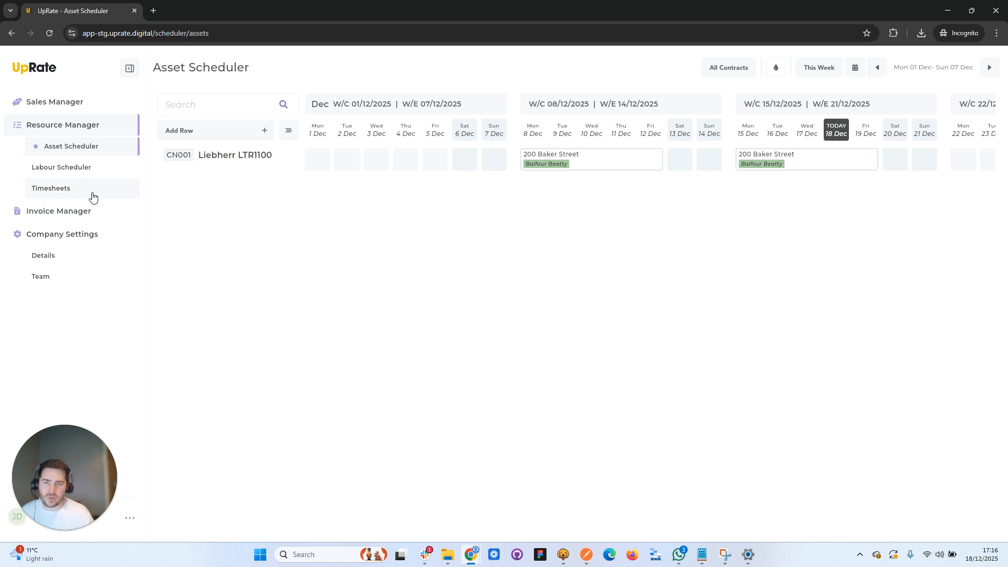
- Check the invoice board for the preceding week, and return it to the week of 8 to 14 December
click(82, 212)
click(797, 70)
click(907, 68)
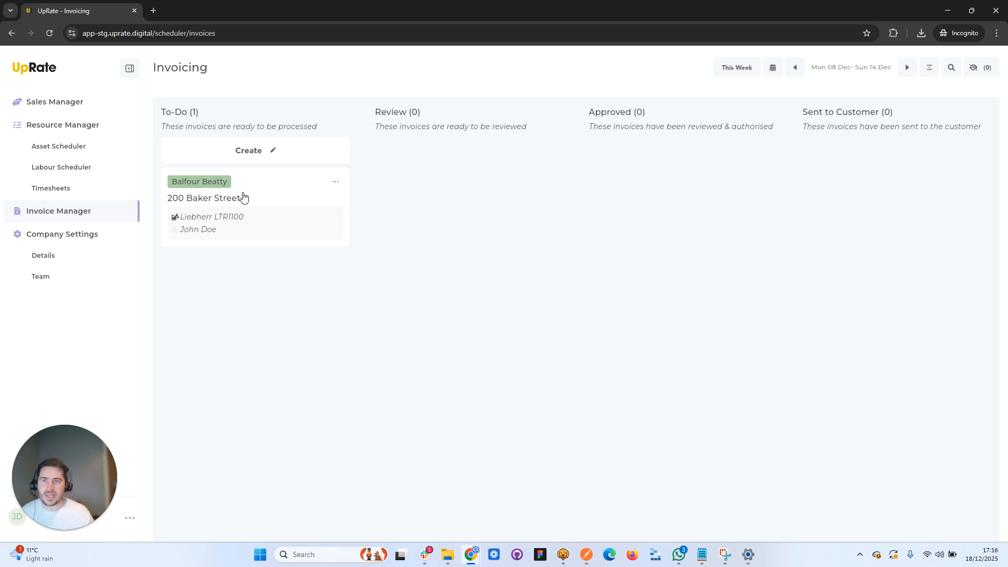
- Compare the asset bookings for the week of 8 December with the invoice board, and return to that week's asset schedule
click(90, 147)
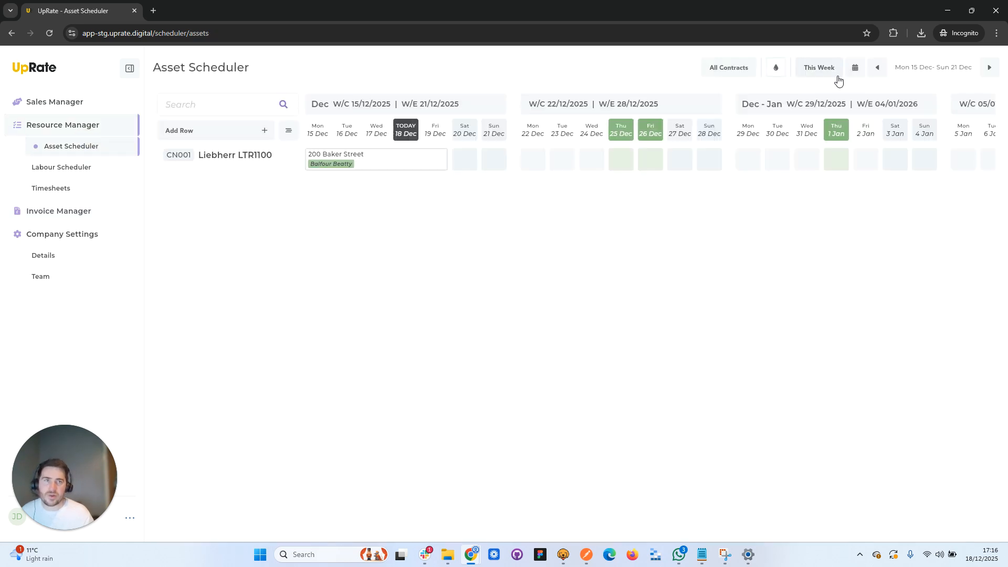
click(877, 67)
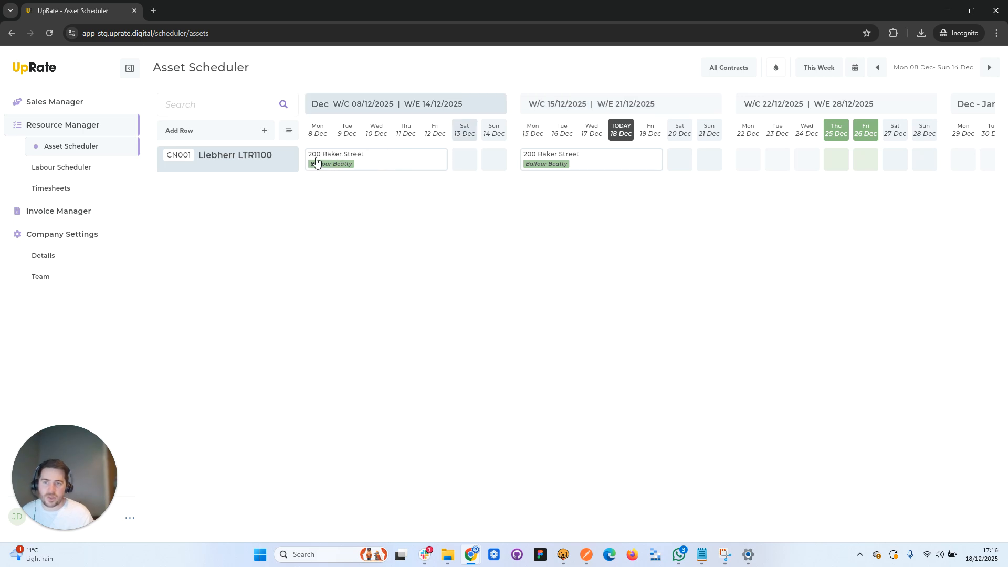
click(90, 210)
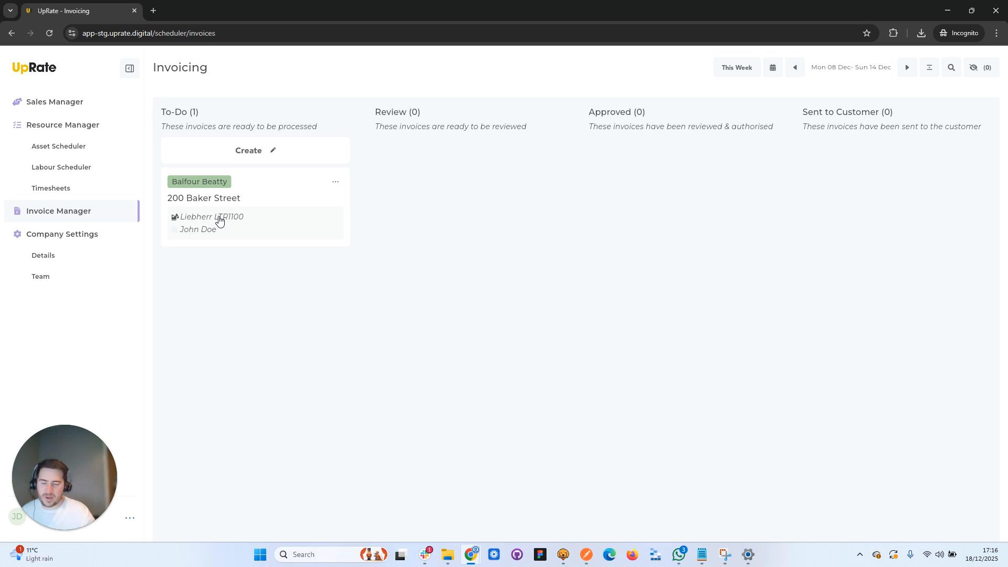
click(74, 147)
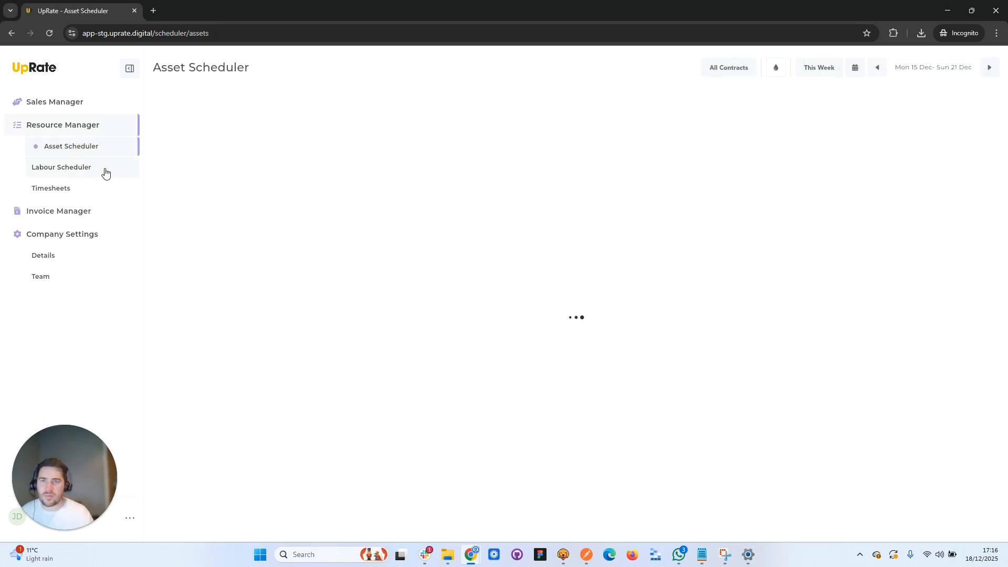
click(878, 67)
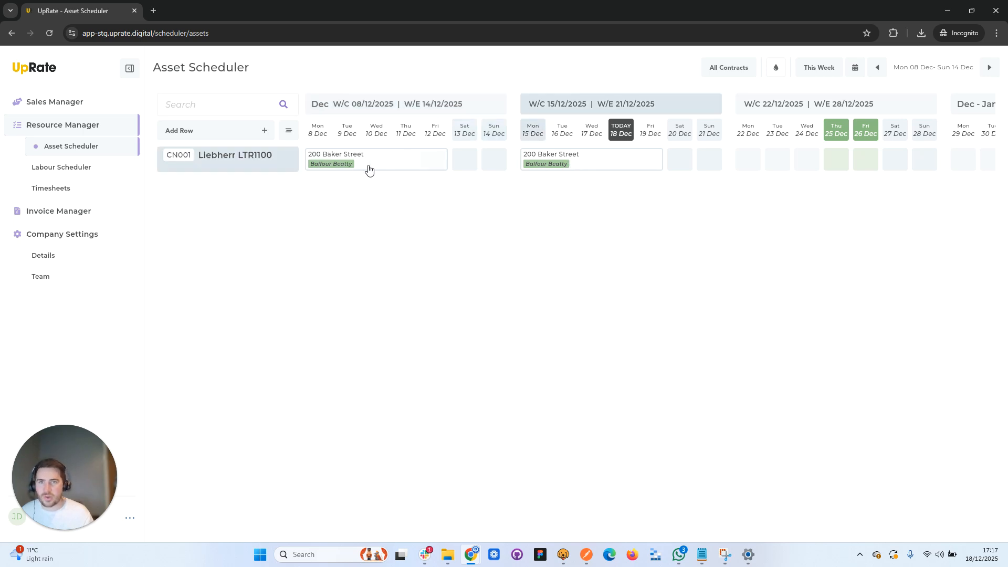
- Review the scheduled resources in the Balfour Beatty invoice draft for 8 to 14 December, and return to the invoice board
click(104, 206)
click(247, 195)
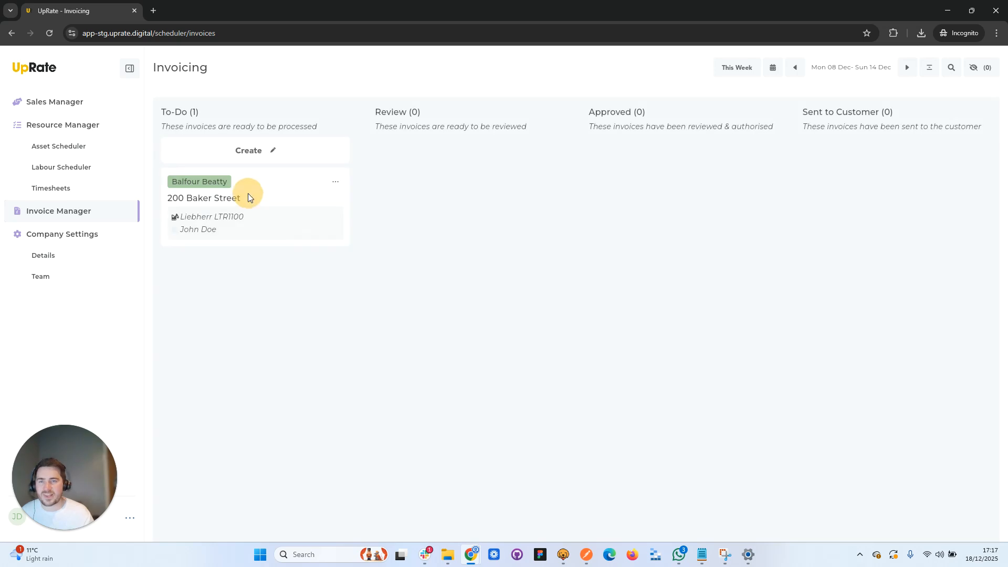
click(515, 279)
click(490, 227)
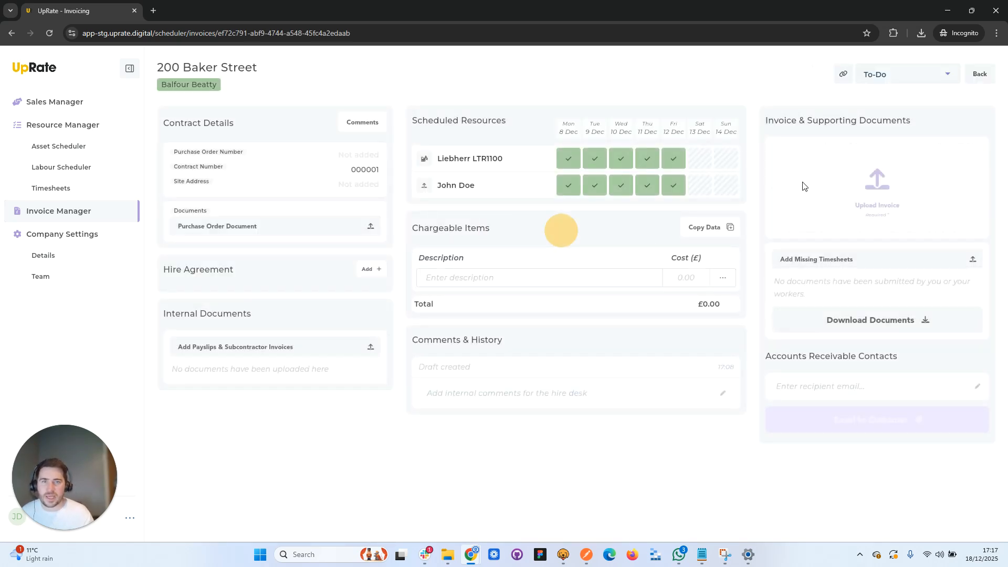
click(980, 74)
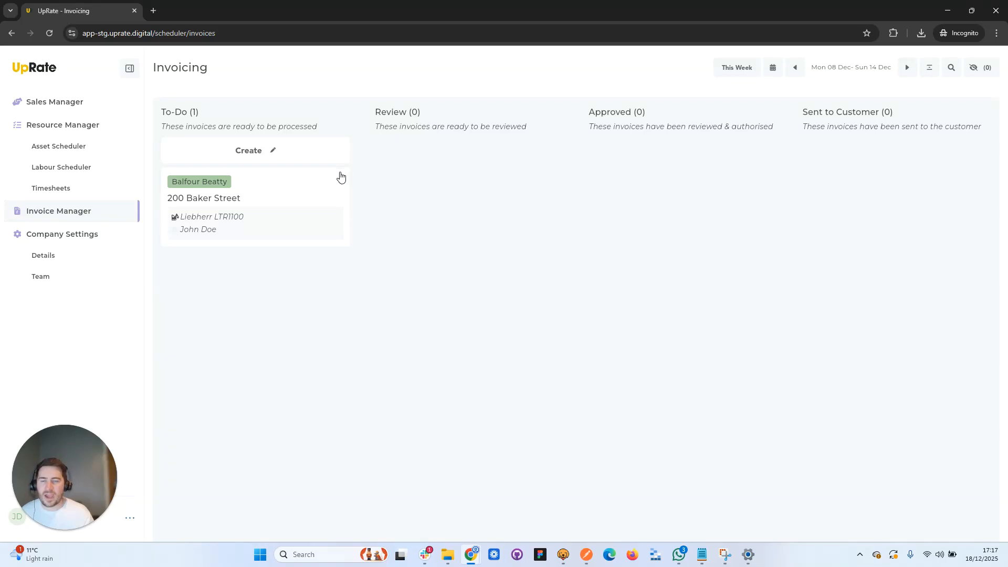
- Cancel the Liebherr LTR1100's Balfour Beatty assignment from Monday 8 December onwards in the asset schedule
click(87, 150)
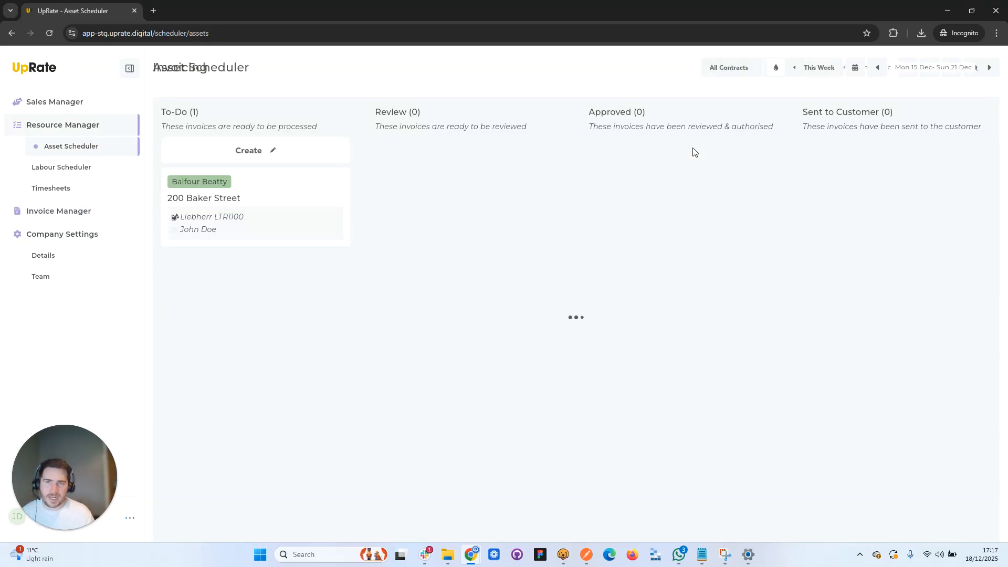
click(878, 67)
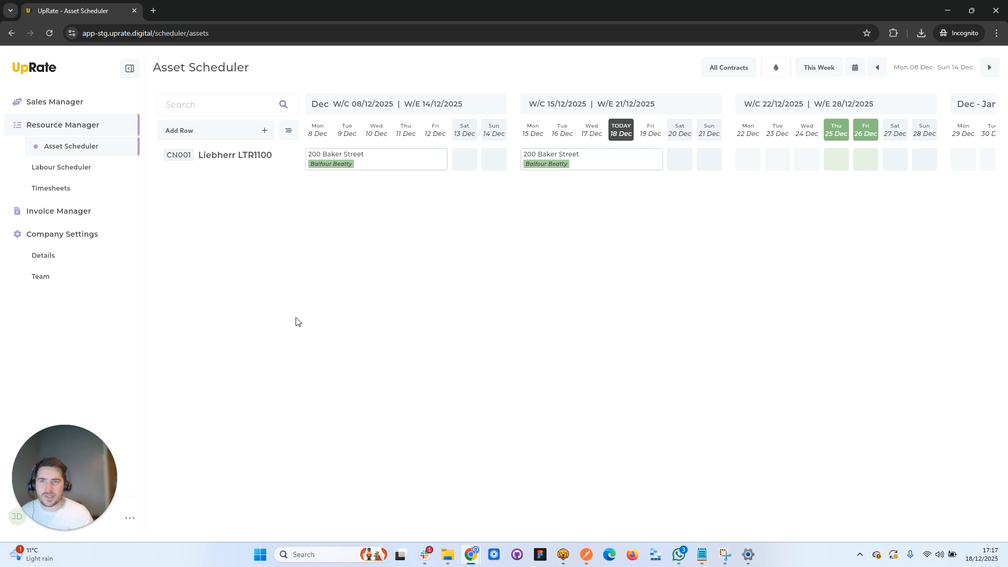
click(313, 158)
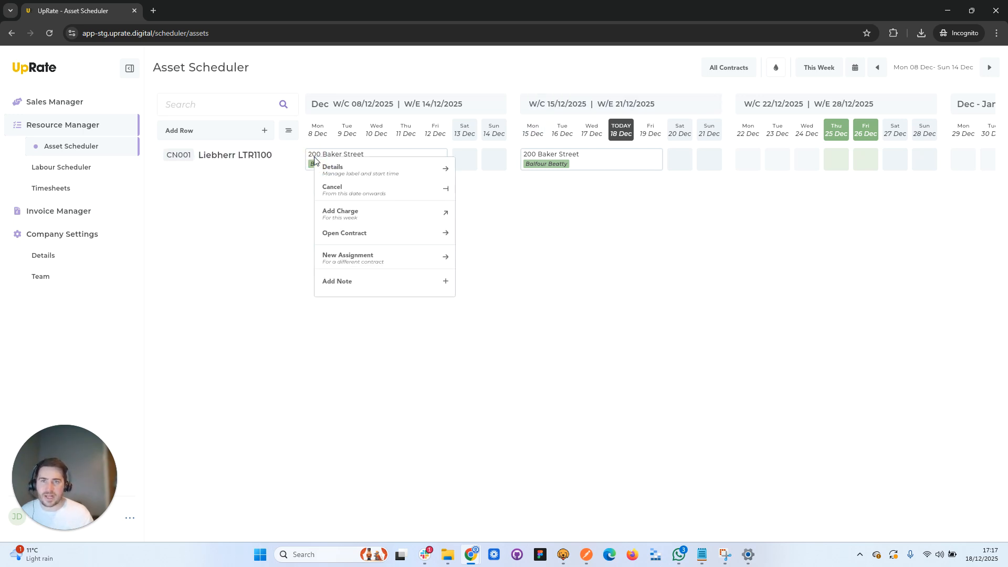
click(348, 192)
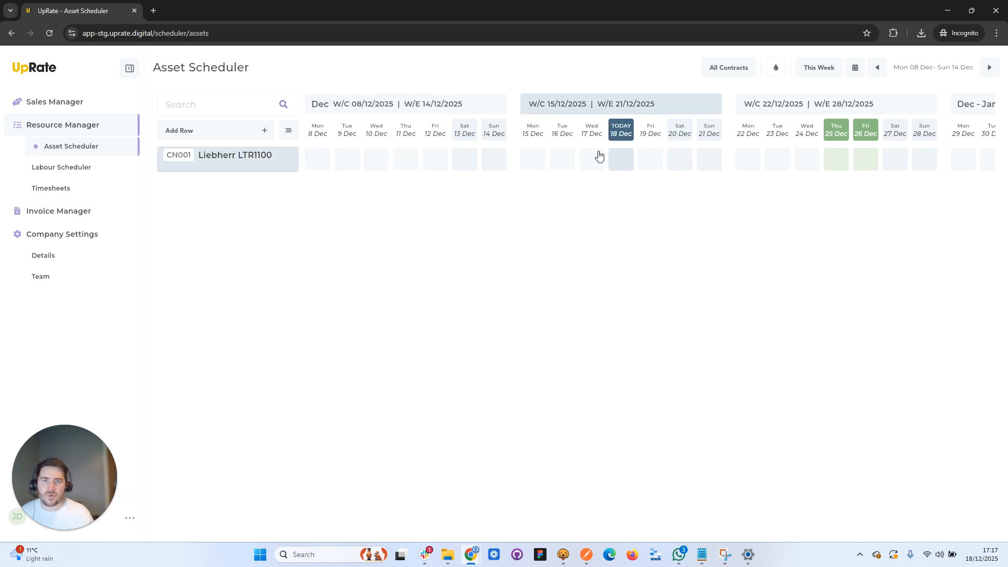
- Cancel the worker's Balfour Beatty assignment from Monday 8 December onwards in the labour schedule
click(100, 167)
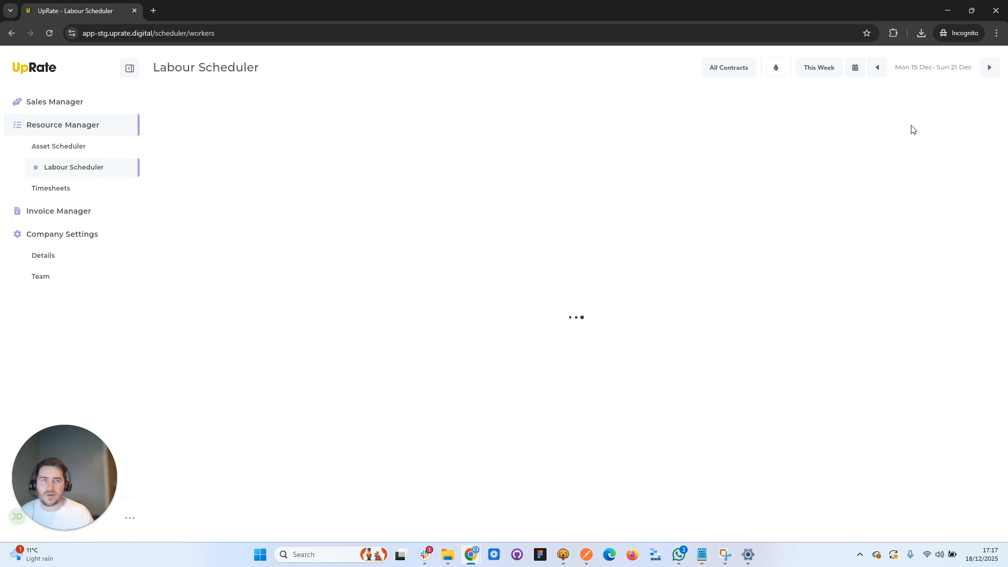
click(876, 67)
click(320, 156)
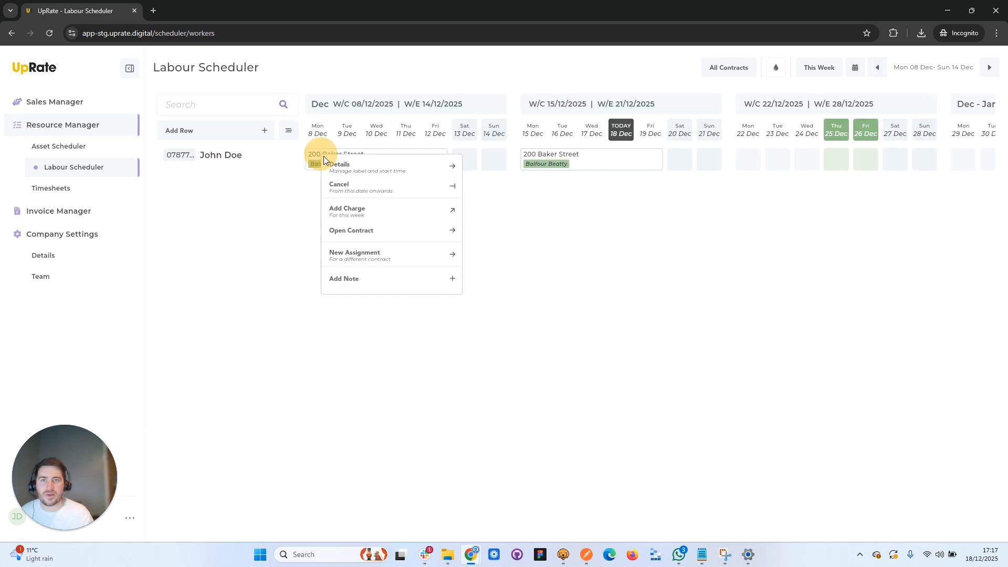
click(355, 191)
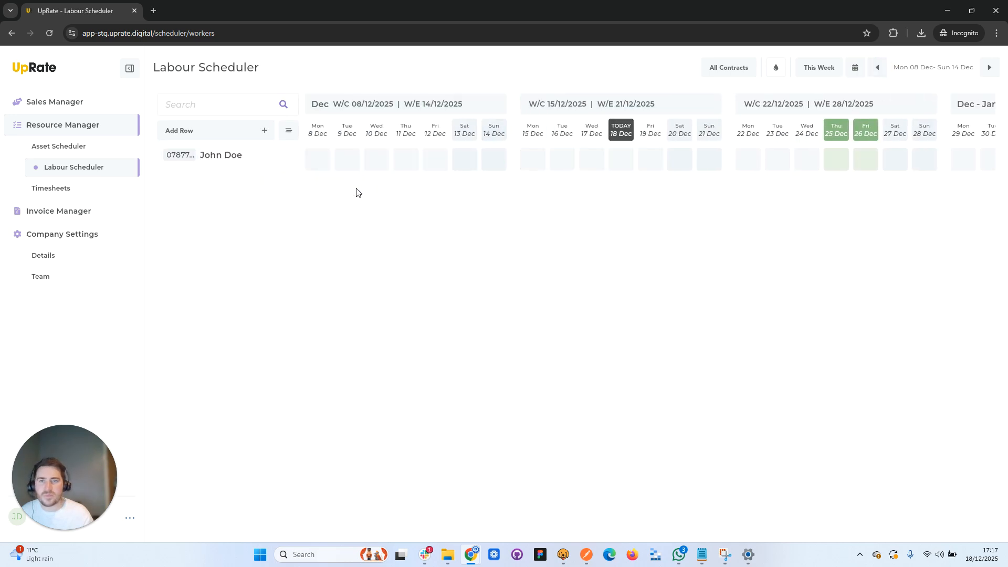
- Check the invoice boards for the weeks of 8 and 15 December, and open the excluded invoices for 8 to 14 December
click(87, 211)
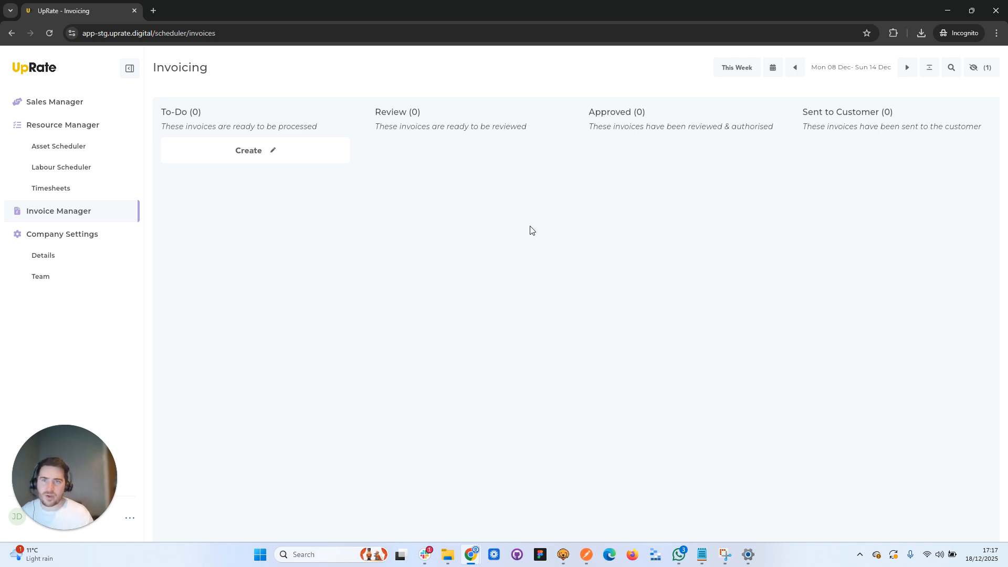
click(906, 68)
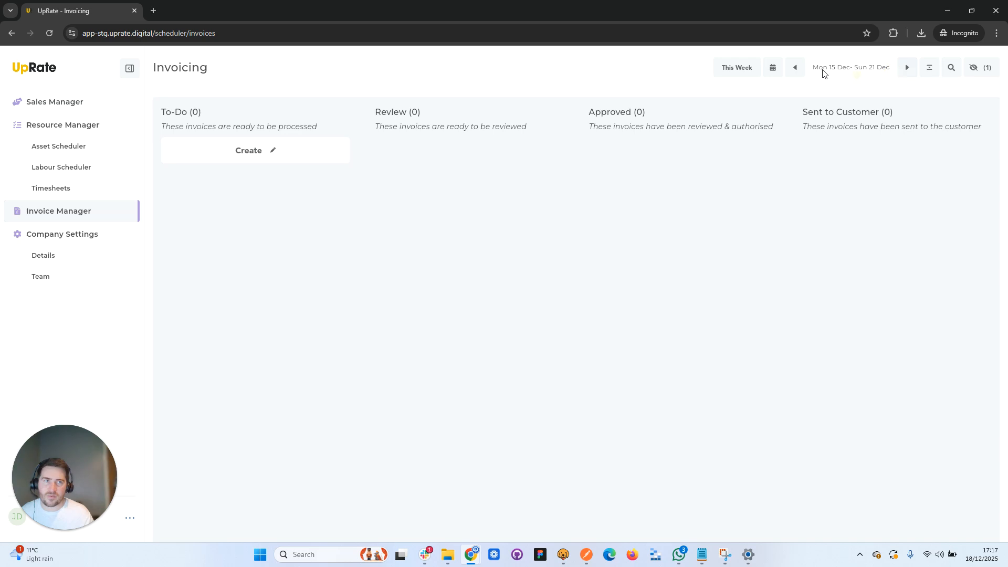
click(797, 71)
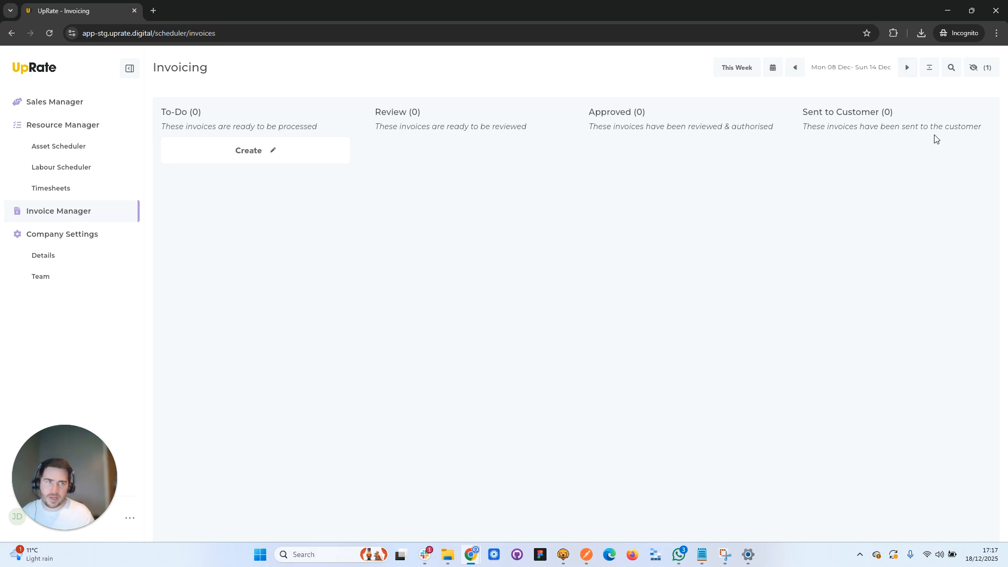
click(981, 71)
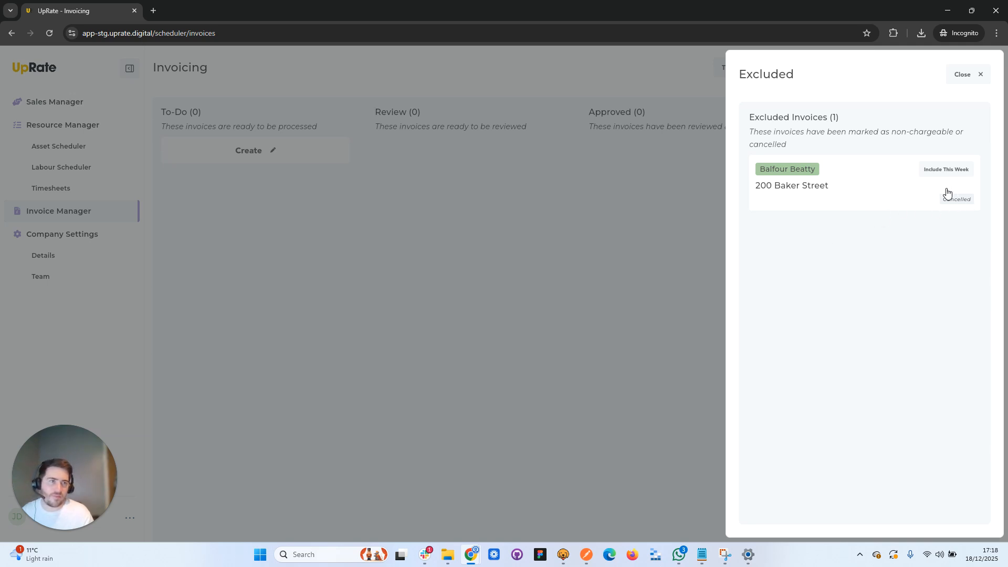
- Review the history of the cancelled 200 Baker Street invoice for Balfour Beatty, and return to the invoice board
click(797, 195)
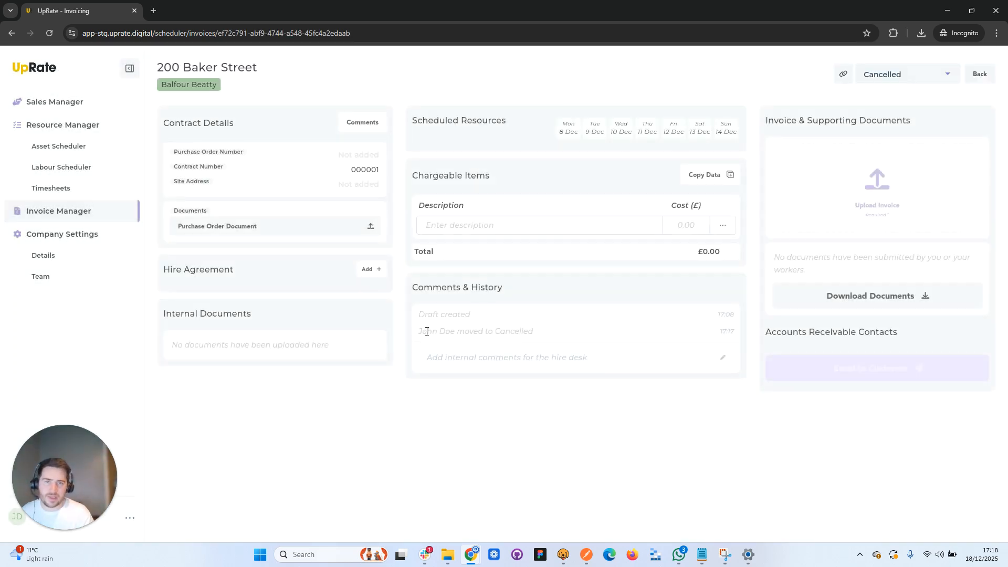
drag(420, 331, 535, 331)
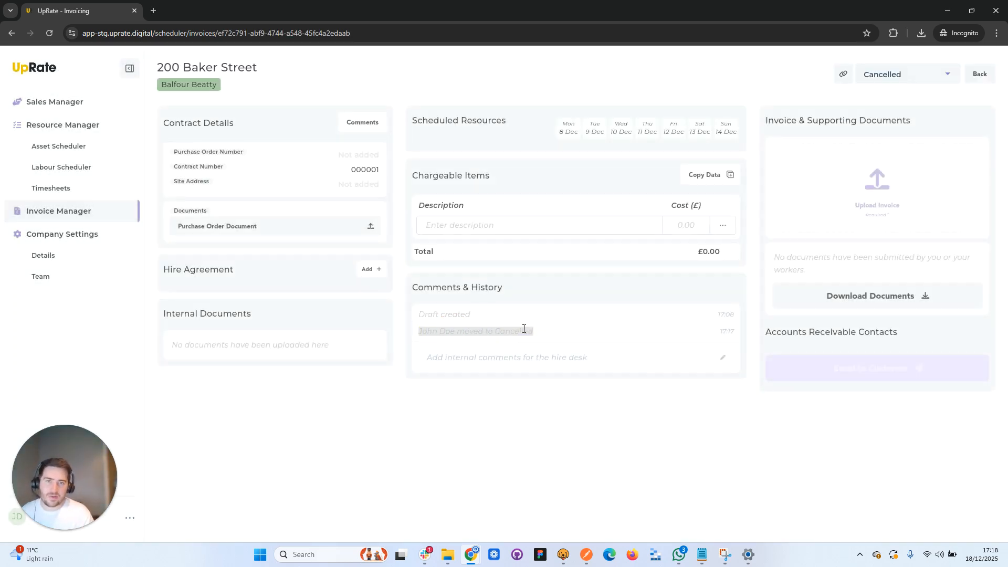
click(980, 74)
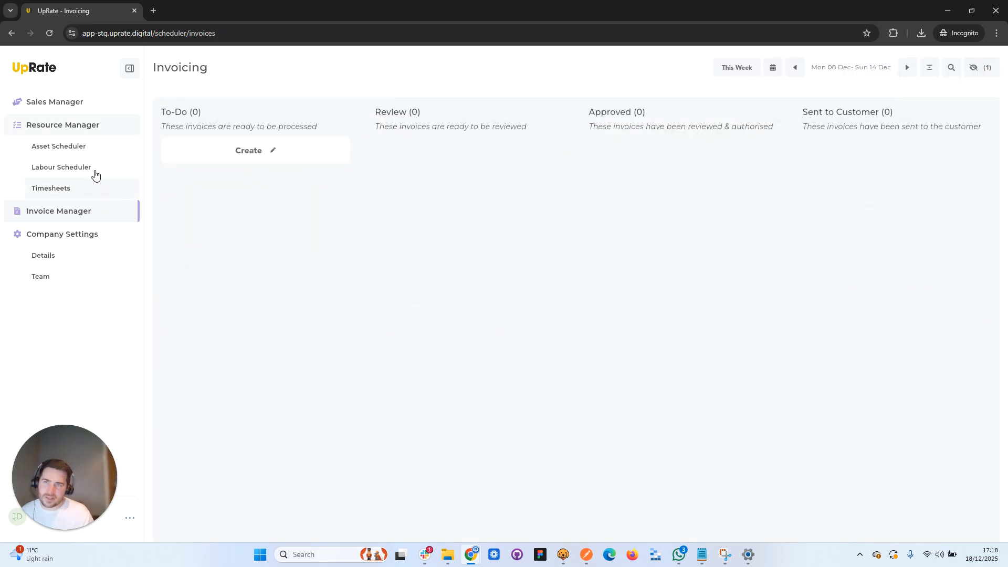
- Select the weekdays 15 to 19 and 22 to 26 December for the Liebherr LTR1100 in the asset schedule
click(92, 148)
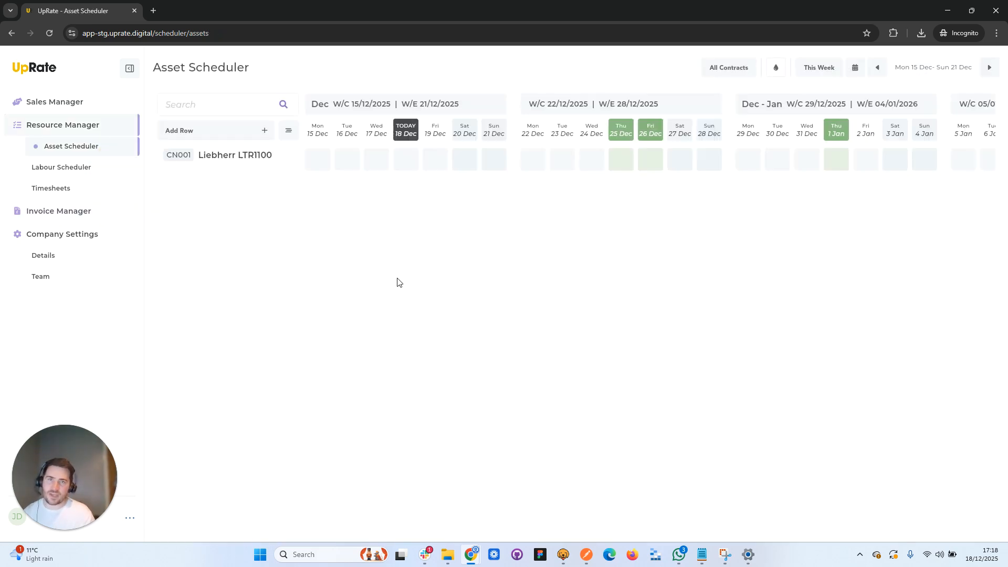
click(877, 70)
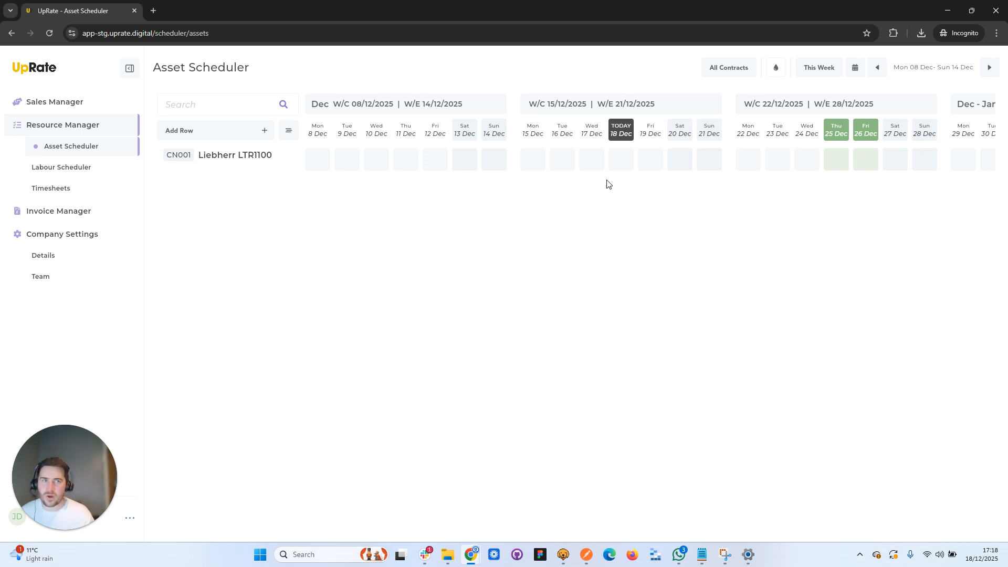
drag(534, 167, 666, 165)
drag(760, 175, 866, 166)
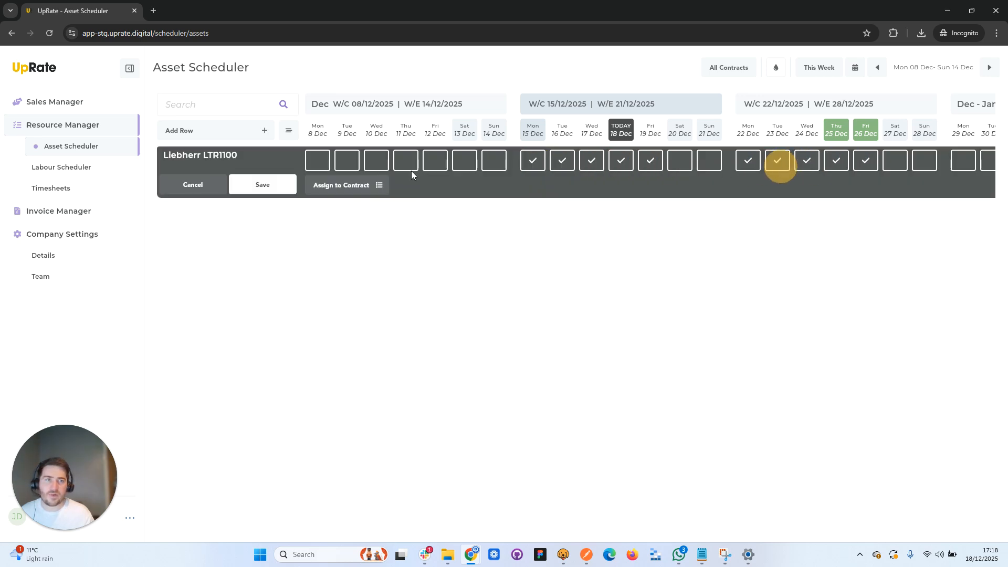
- Add a new customer named Keltbray while assigning the selected dates to a contract
click(352, 186)
click(958, 131)
text(Klebtray)
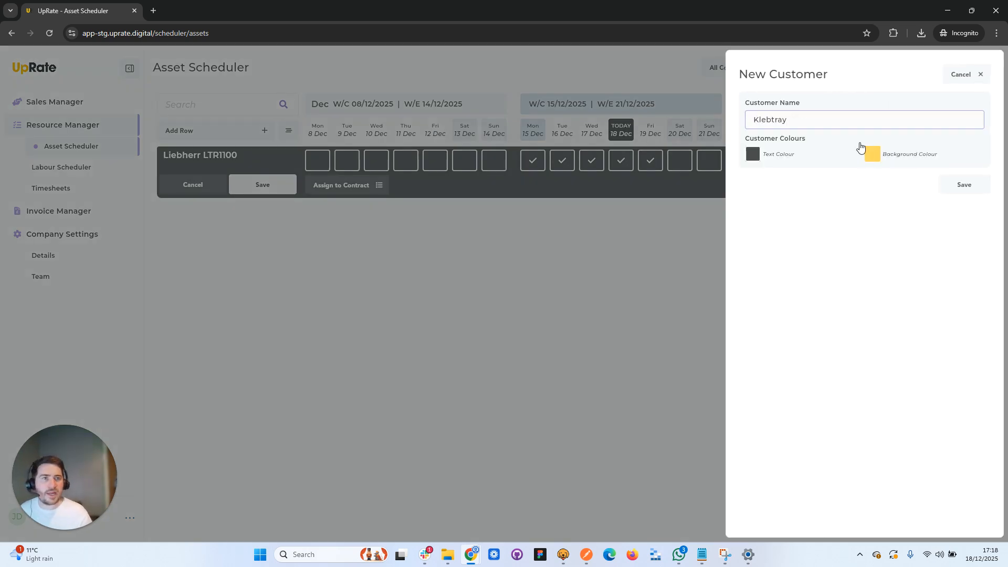
click(792, 117)
key(ctrl+a)
text(K)
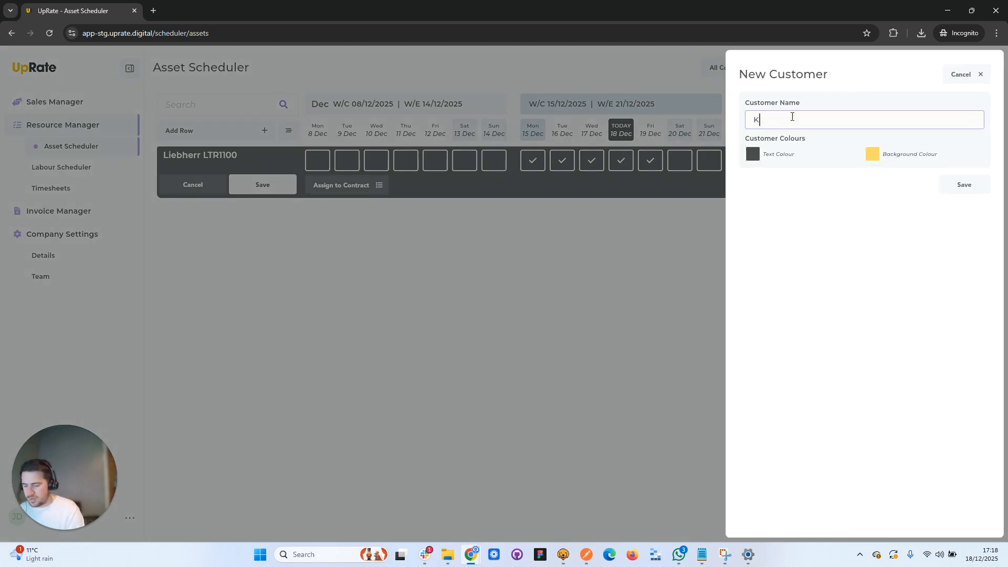
click(945, 184)
- Create a chargeable contract named Hinkley Point C under the customer Keltbray
click(817, 197)
click(966, 134)
click(836, 206)
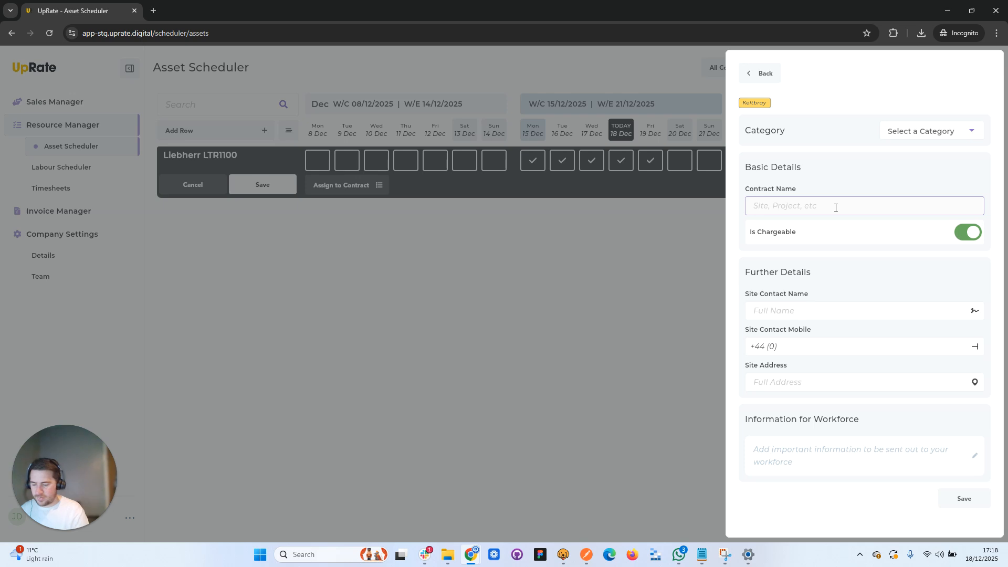
text(Hinkley Point C)
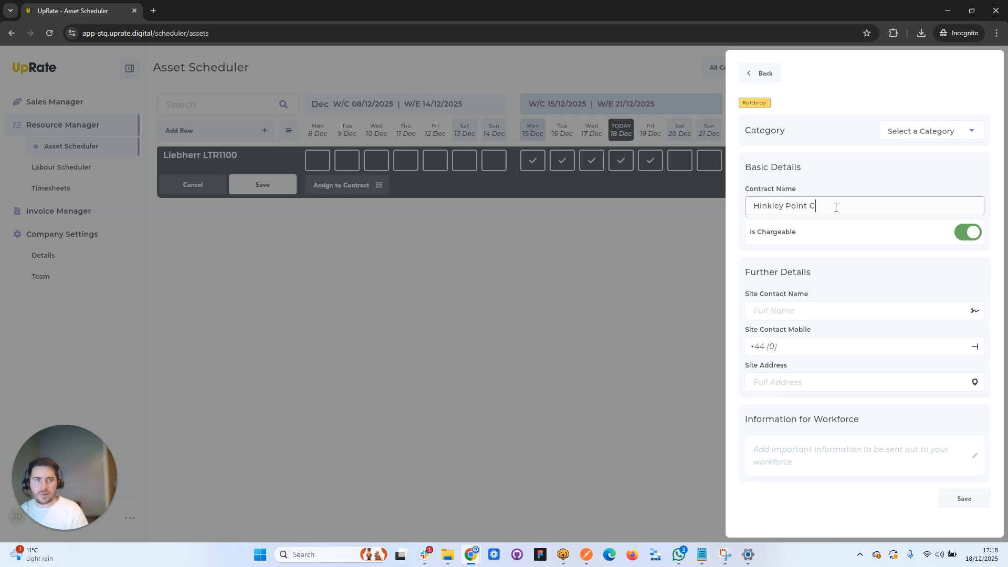
click(961, 498)
- Assign the selected Liebherr LTR1100 dates to Hinkley Point C, save, and check the invoice board for 15 to 21 December
click(820, 169)
click(472, 189)
click(266, 185)
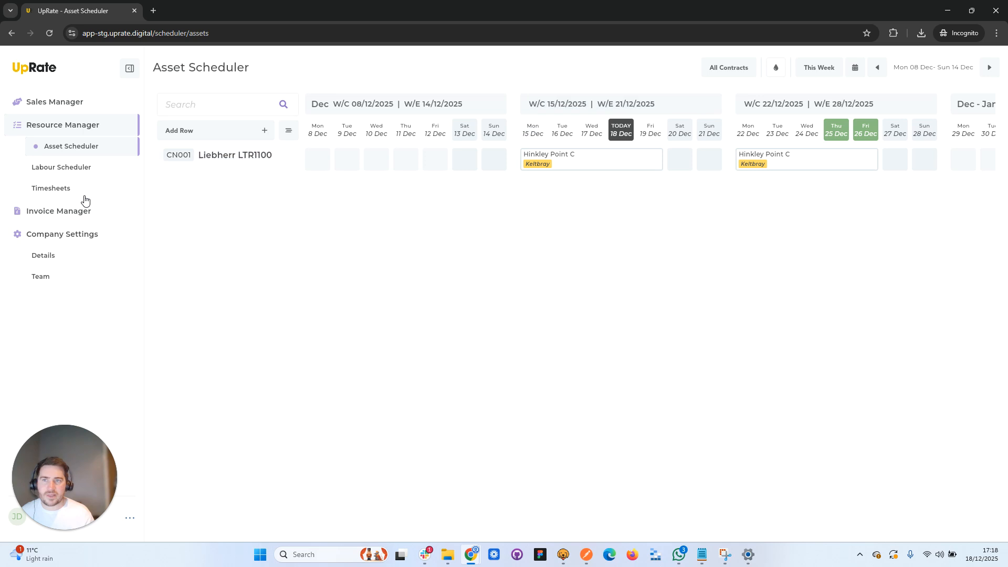
click(79, 211)
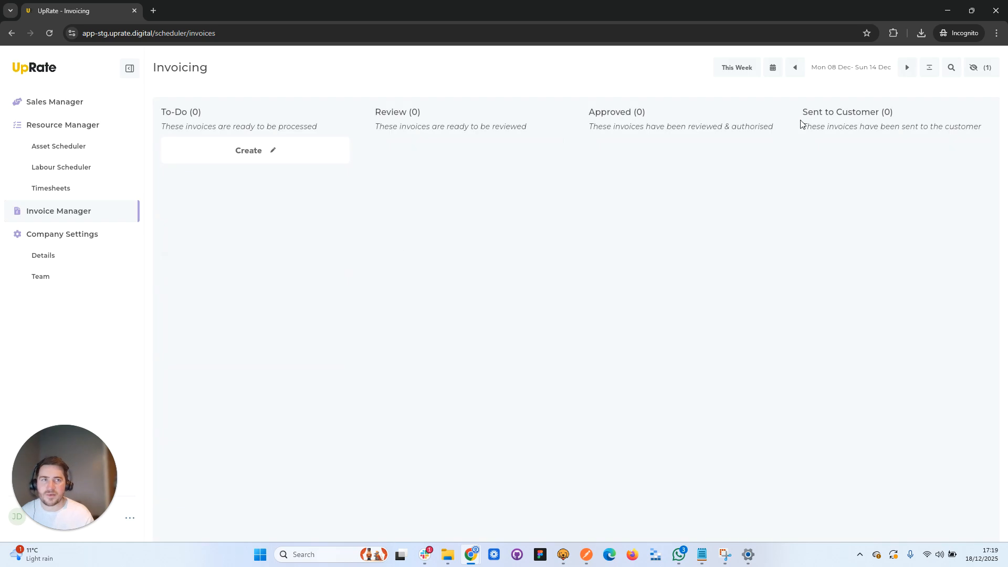
click(907, 68)
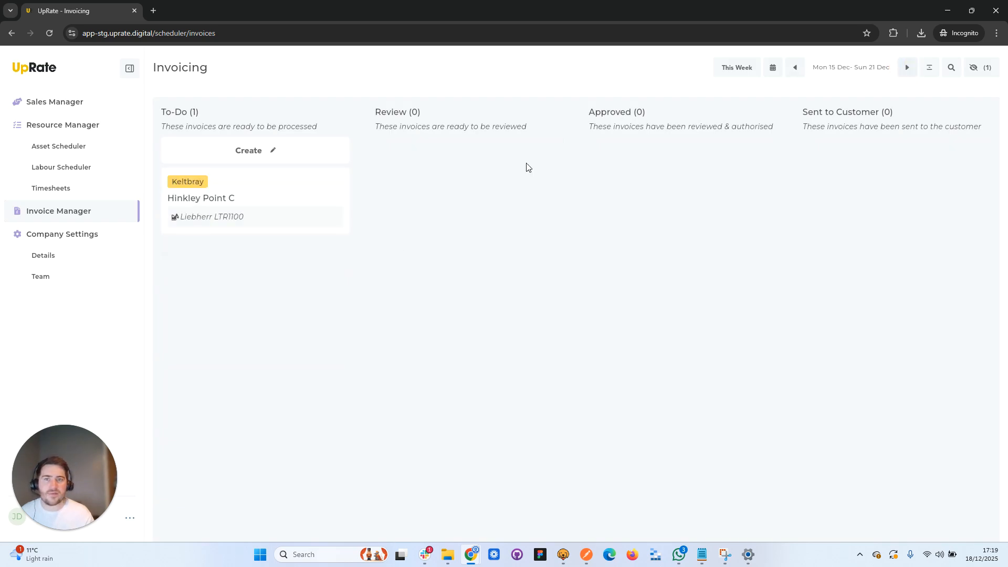
- Extend the Liebherr LTR1100's Hinkley Point C assignment to Monday 8 through Friday 12 December and save it
click(63, 149)
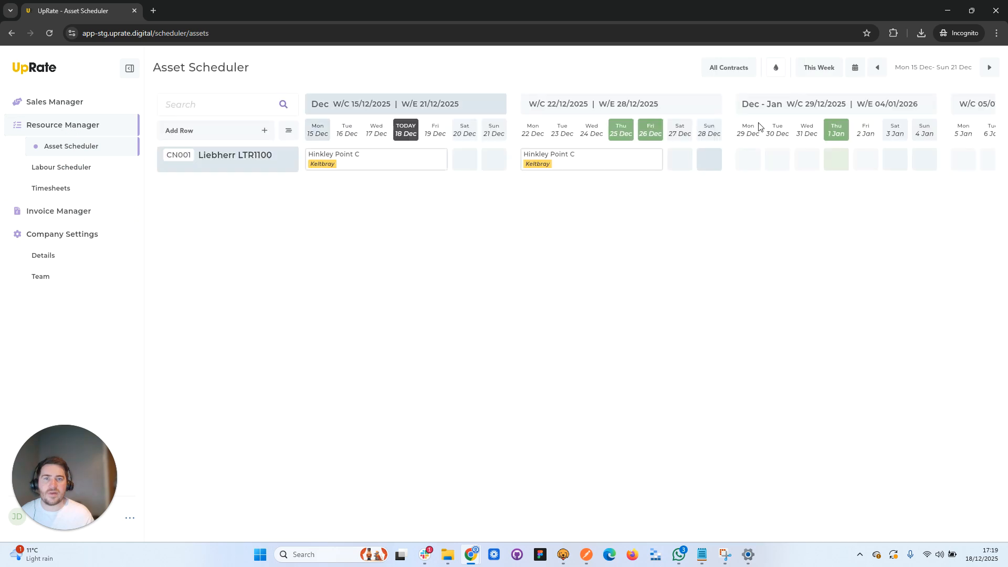
click(877, 67)
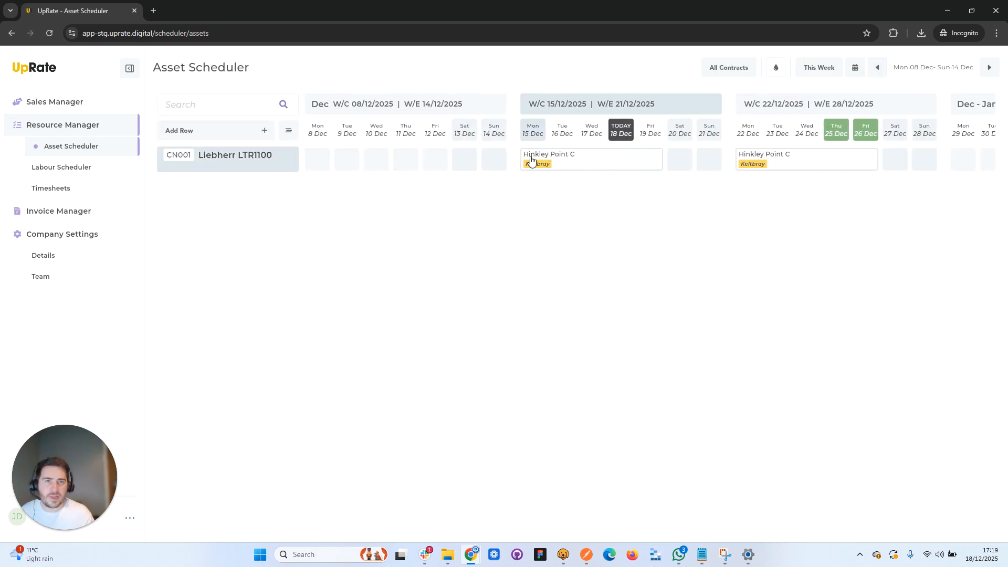
click(322, 160)
click(347, 160)
click(375, 160)
click(406, 161)
click(435, 160)
click(295, 186)
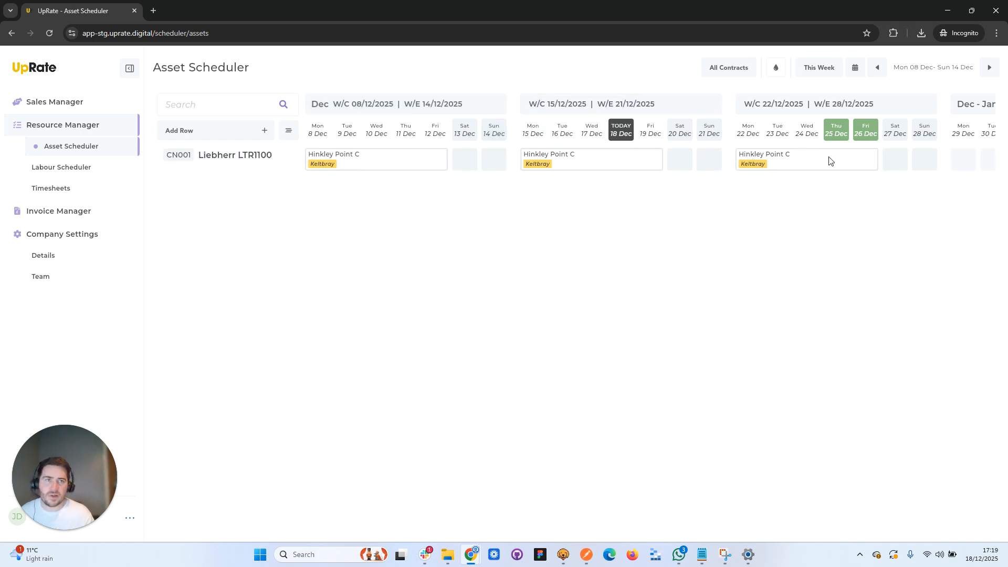
- Check the invoice boards for the weeks of 8, 15 and 22 December for Hinkley Point C invoices
click(79, 210)
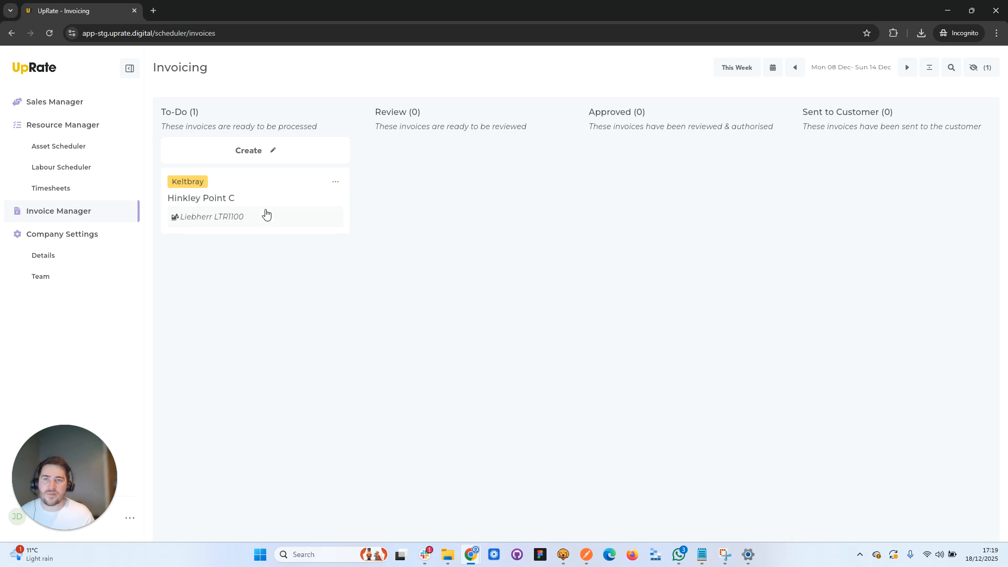
click(907, 67)
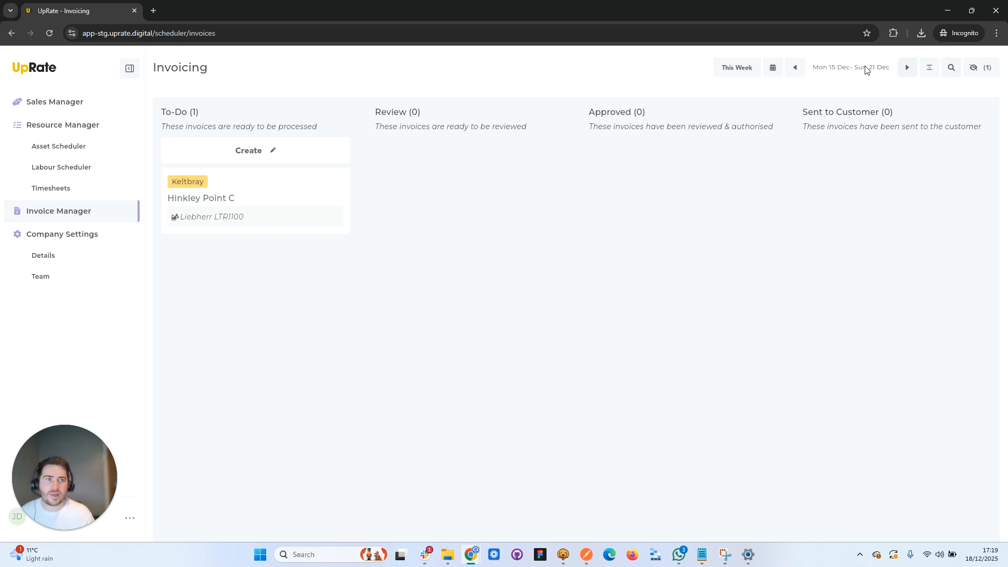
click(908, 67)
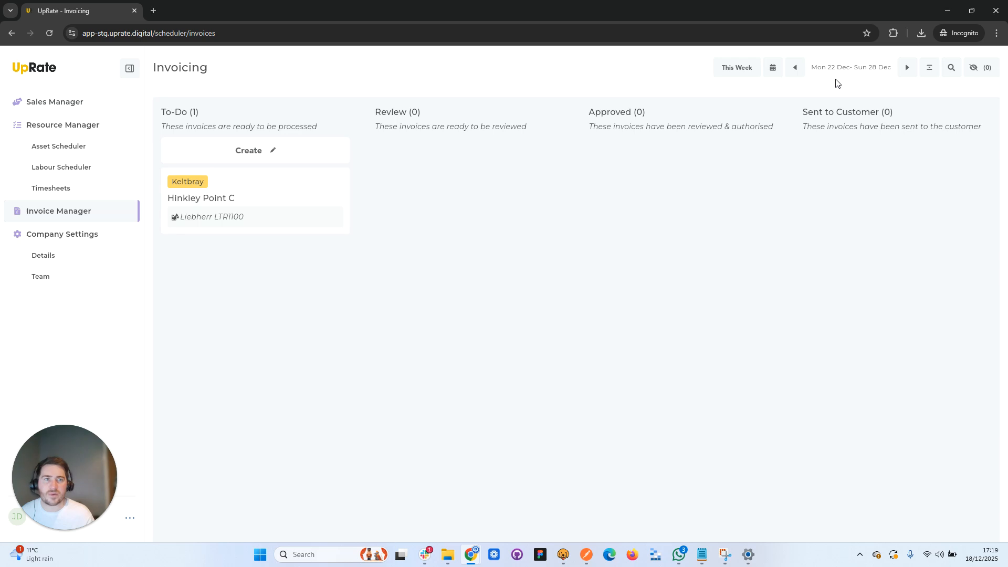
- Open the invoice for adding a charge to the Liebherr LTR1100's Hinkley Point C assignment on Monday 8 December from the asset schedule
click(74, 153)
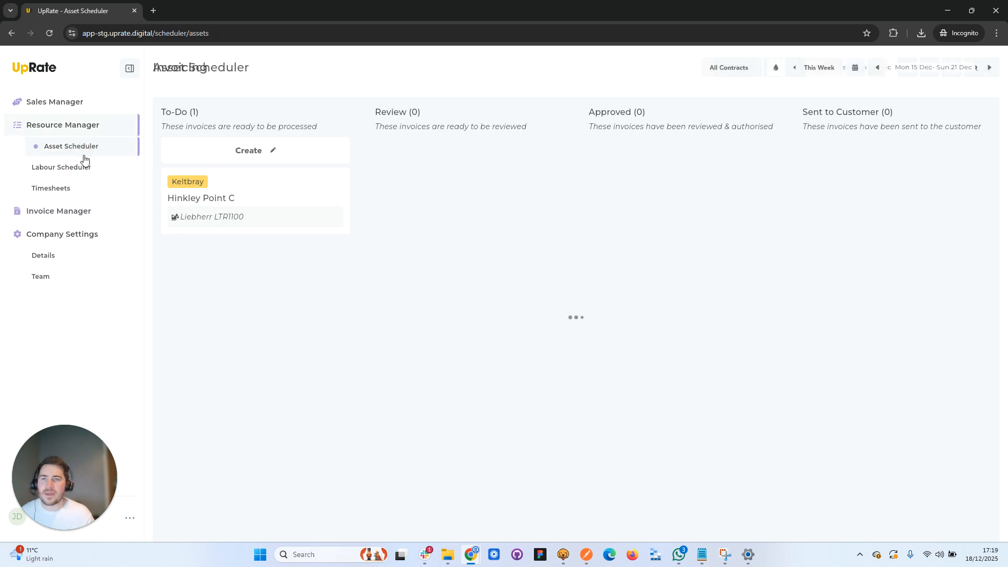
click(877, 68)
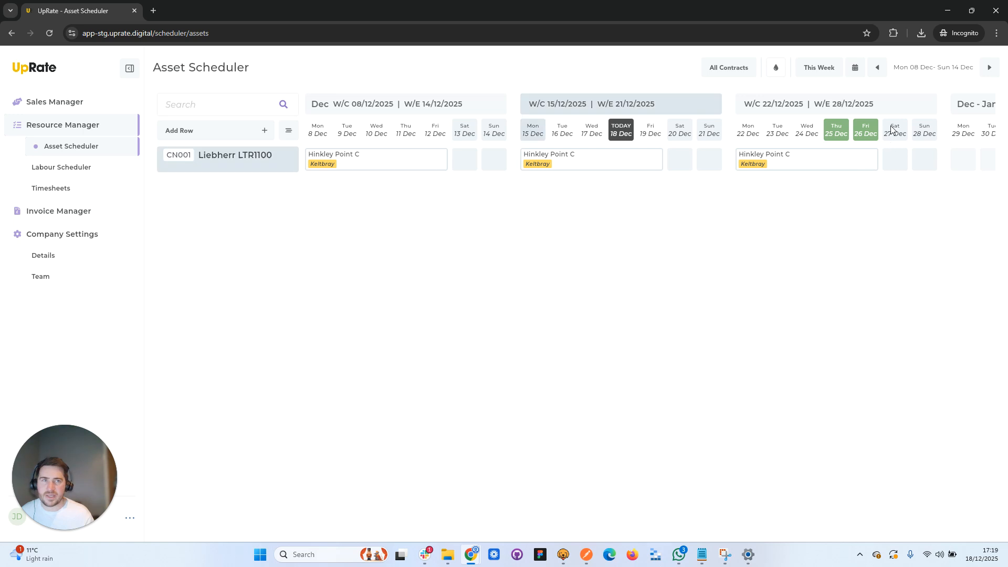
click(878, 68)
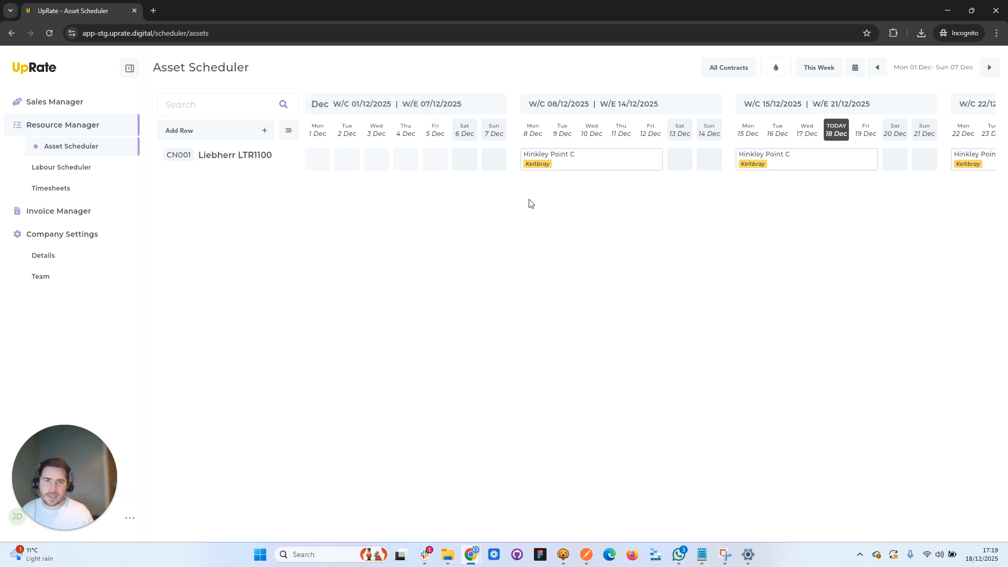
click(533, 165)
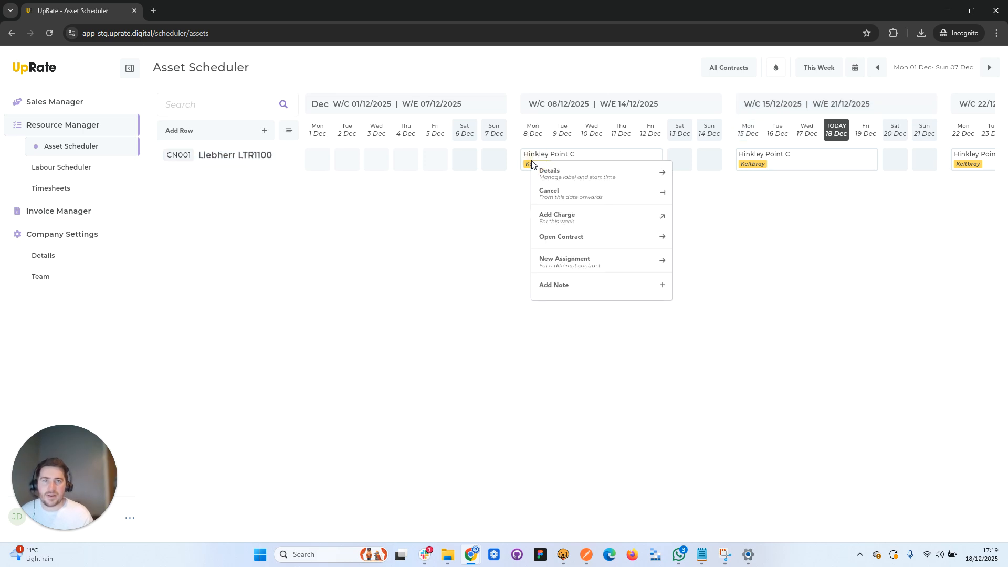
click(577, 216)
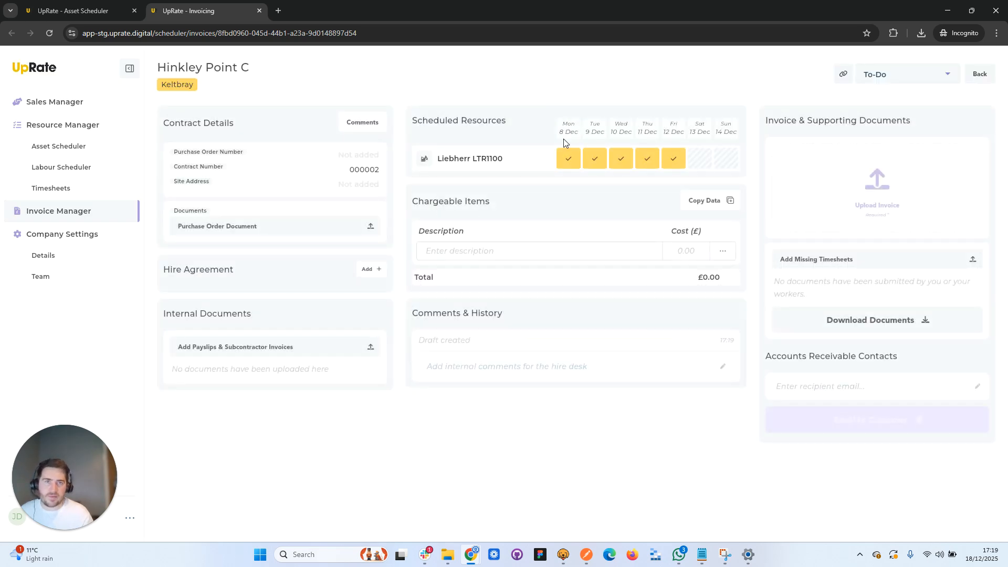
- Add the chargeable item "Cancellation fee - 2/3 quoted price as per T&Cs" at a cost of £1500
click(506, 254)
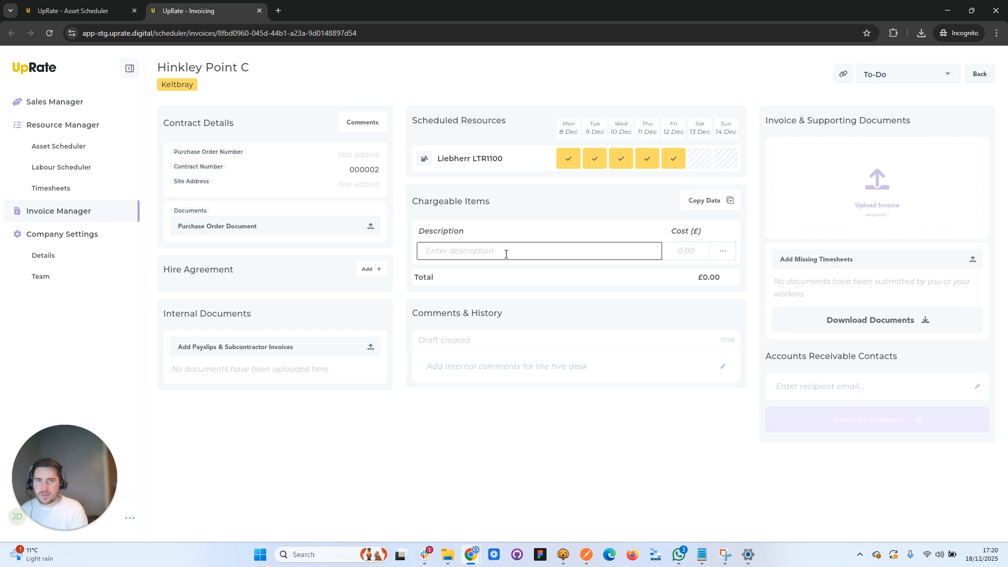
text(Cancellation fee -)
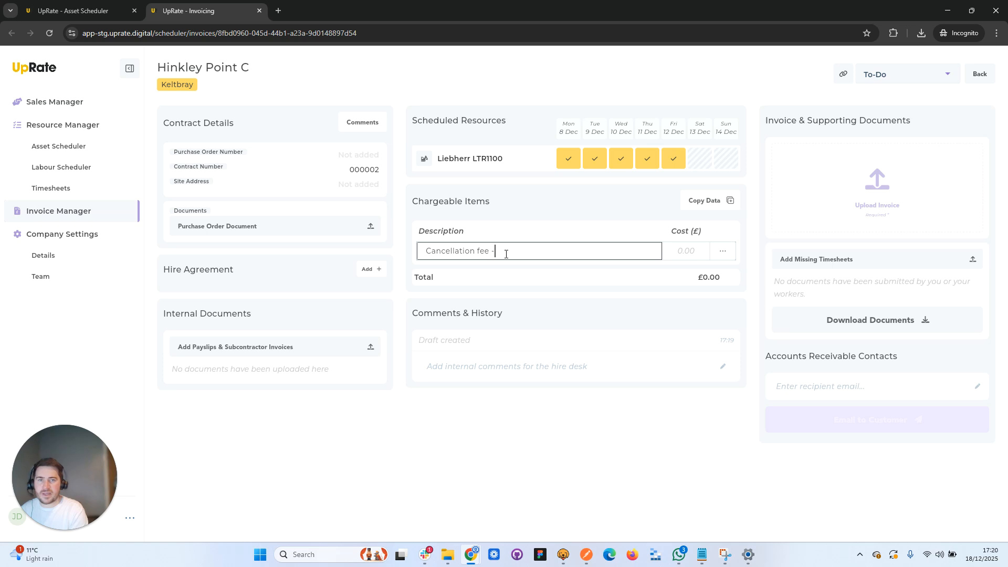
text( 2/3 quoted price as per T&Cs)
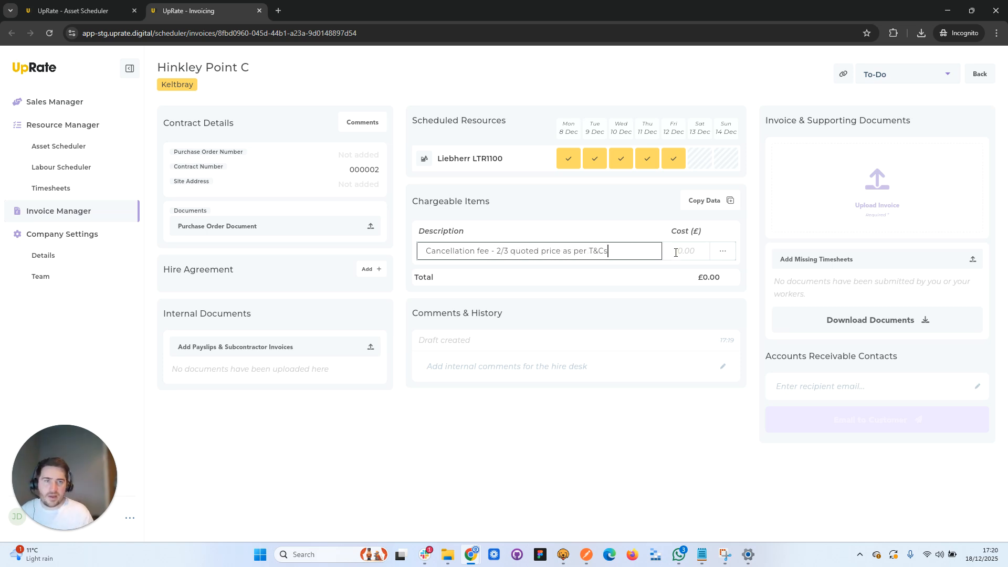
click(675, 252)
text(1500)
key(Return)
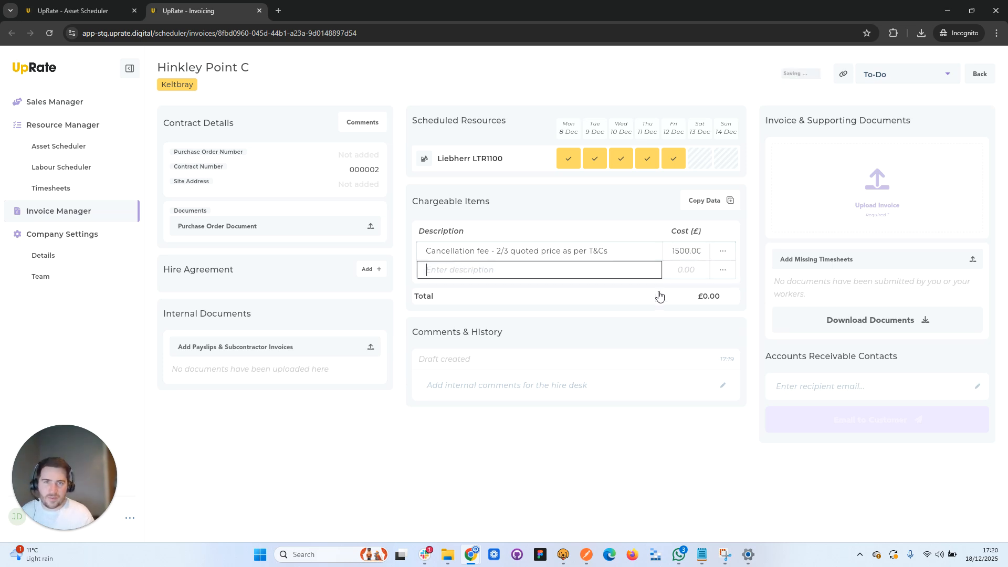
- Post an internal comment that the customer cancelled on Friday 5th and agreed a 2/3 fee will be due, and return to the asset schedule
click(514, 379)
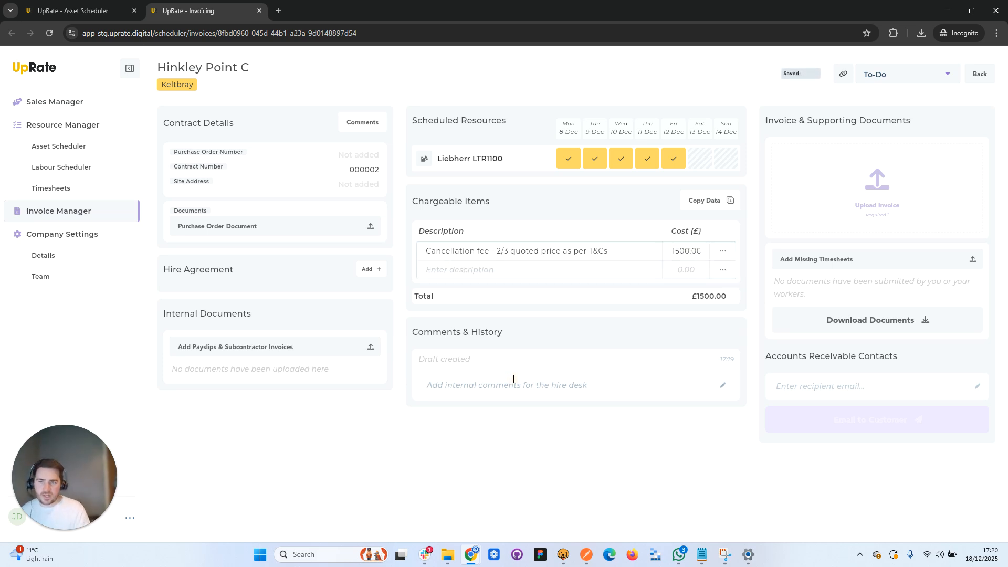
text(Cust)
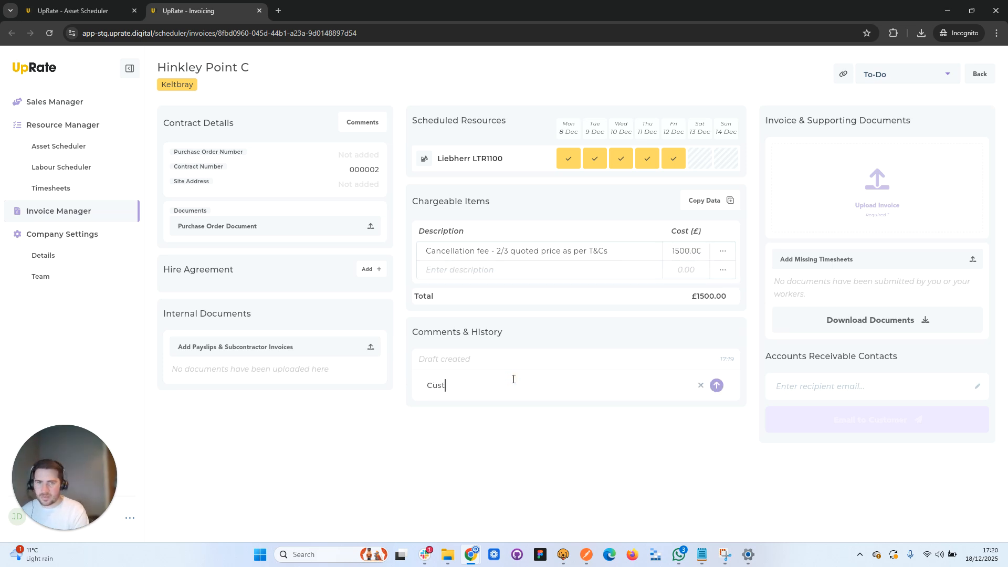
text(omer cancelled on Friday)
key(BackSpace)
key(BackSpace)
key(BackSpace)
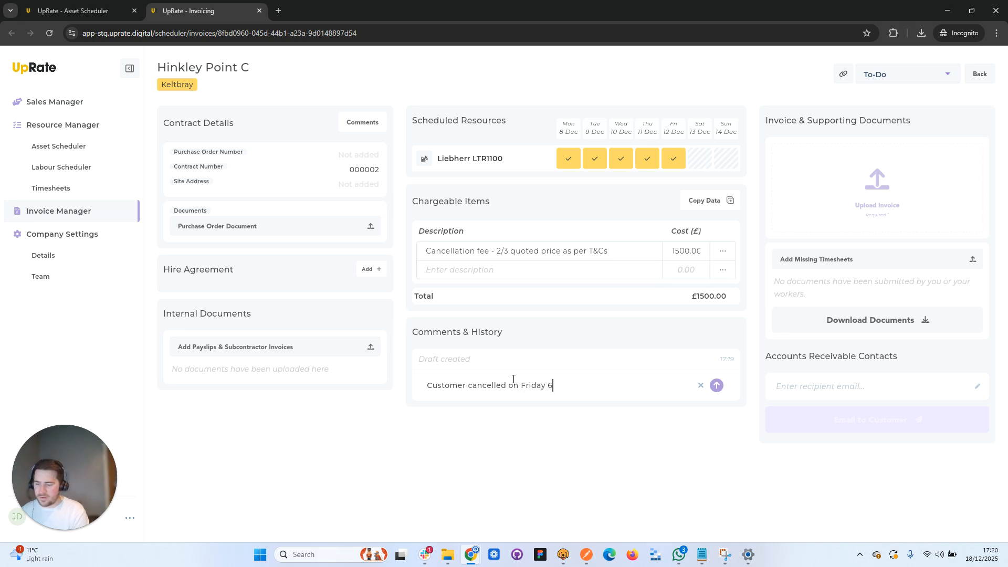
text(5th, agreed with Bob that 2/3)
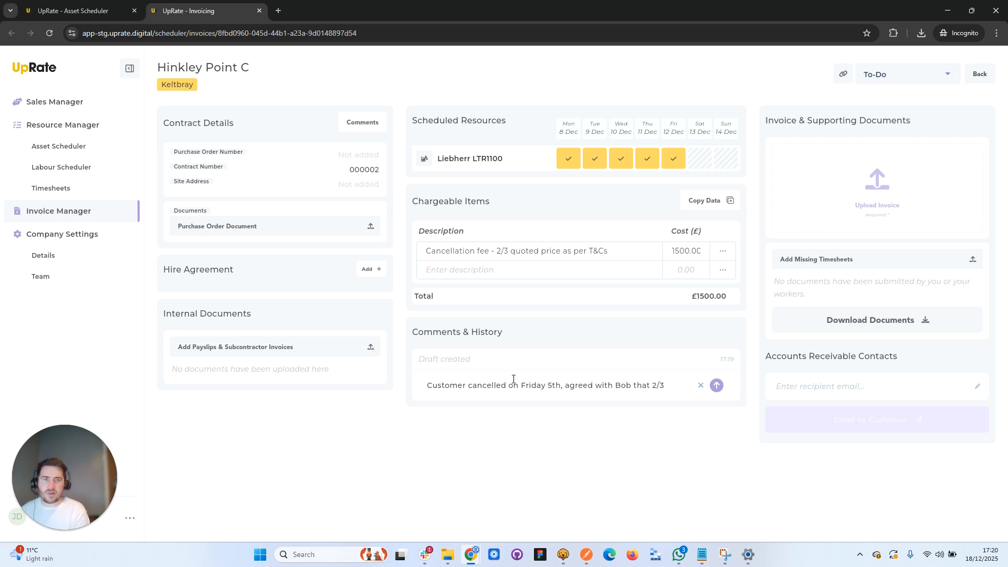
text(will be due)
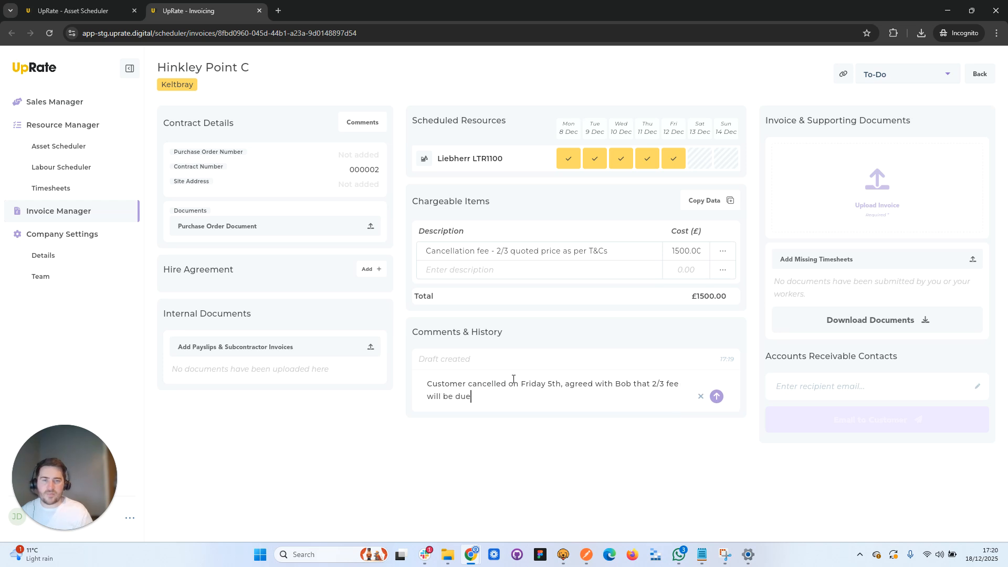
click(716, 397)
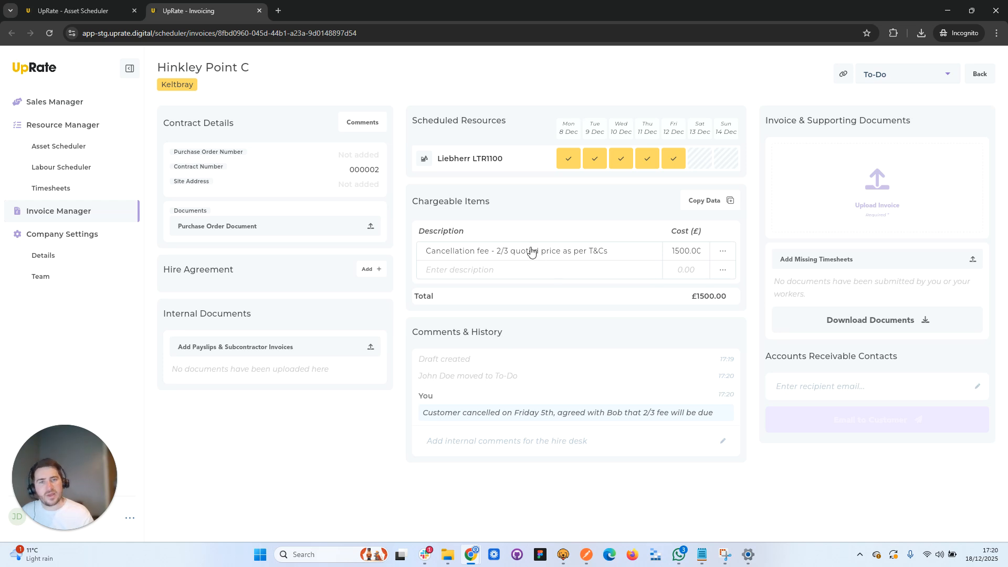
click(91, 14)
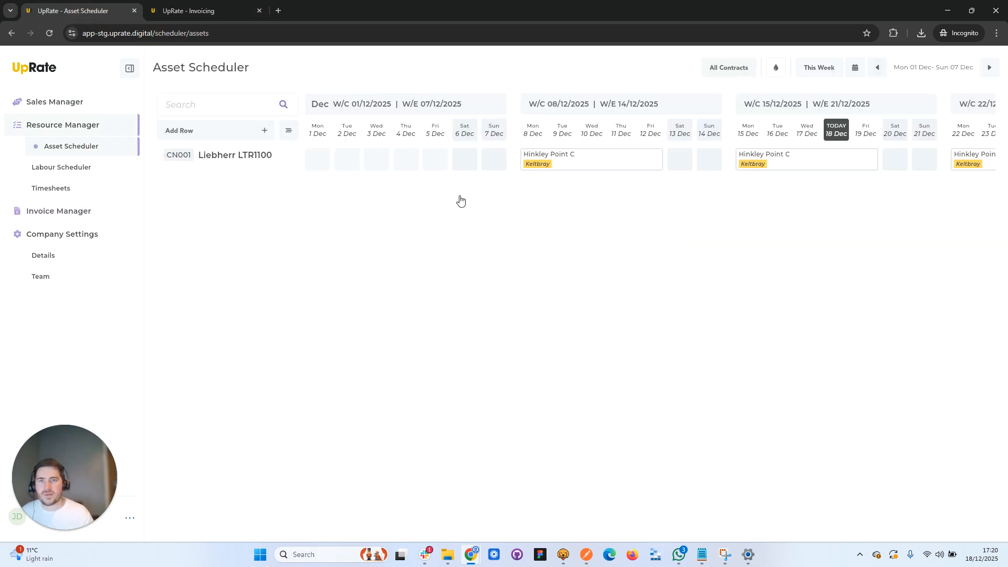
- Cancel the Liebherr LTR1100's Hinkley Point C assignment from Monday 8 December onwards in the asset schedule
click(989, 67)
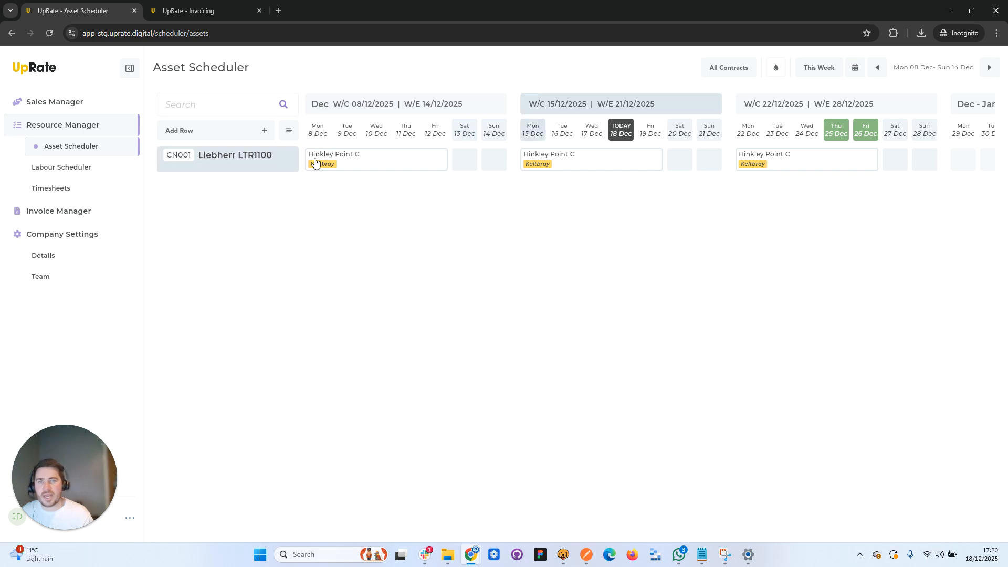
right_click(315, 161)
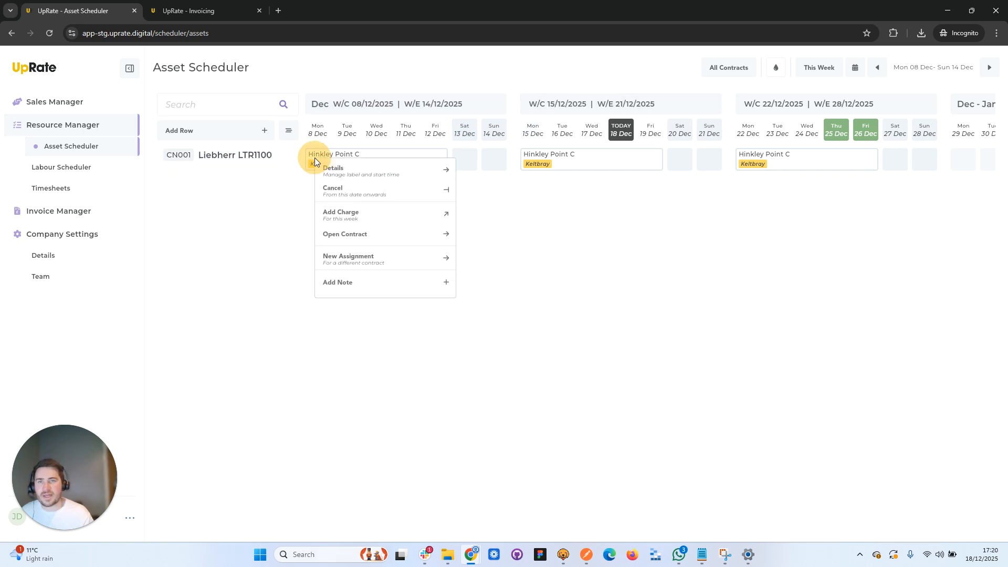
click(351, 195)
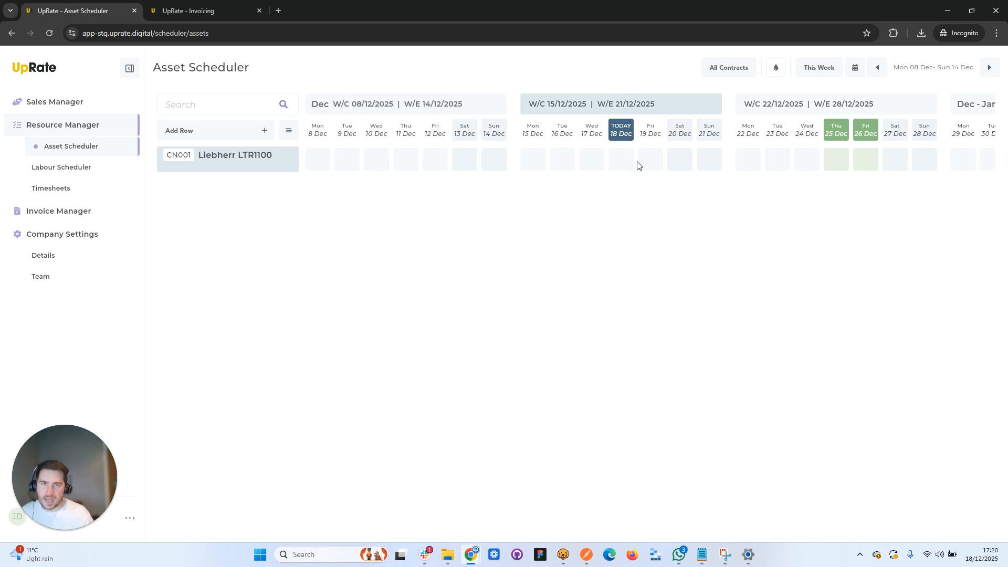
- Review the cancellation charge and internal comment on the Hinkley Point C invoice for the week of 8 December, then return to the invoice board
click(69, 212)
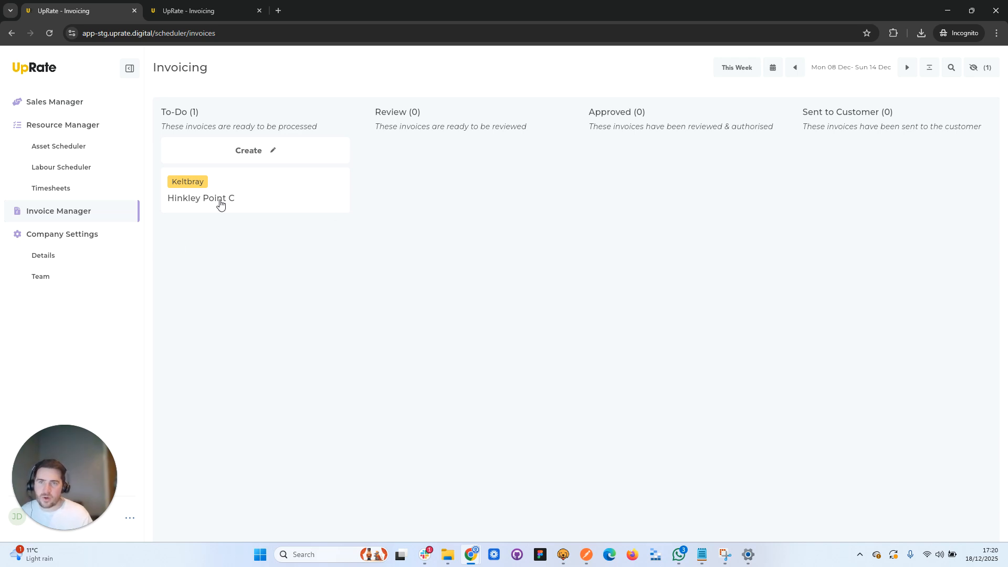
click(244, 184)
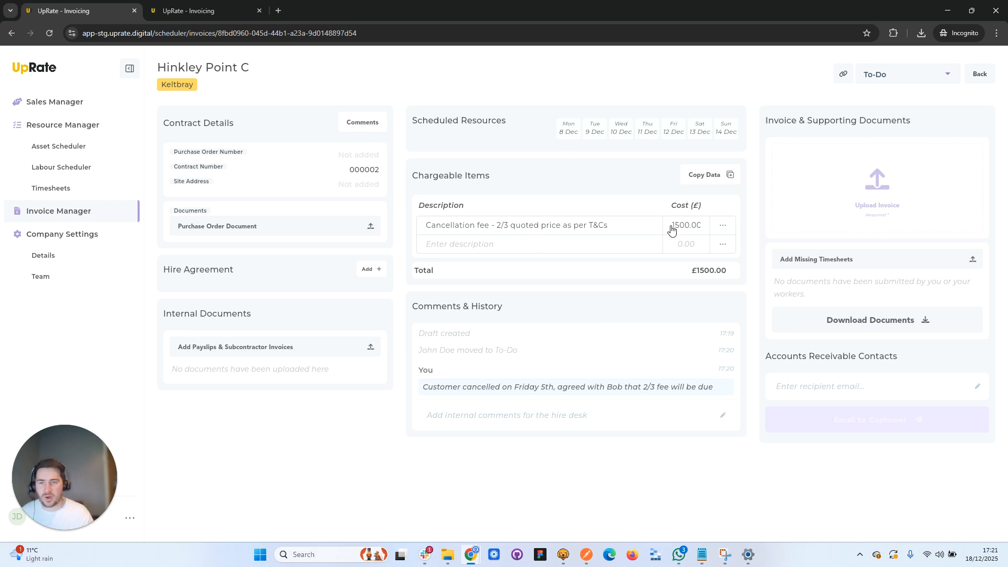
click(980, 74)
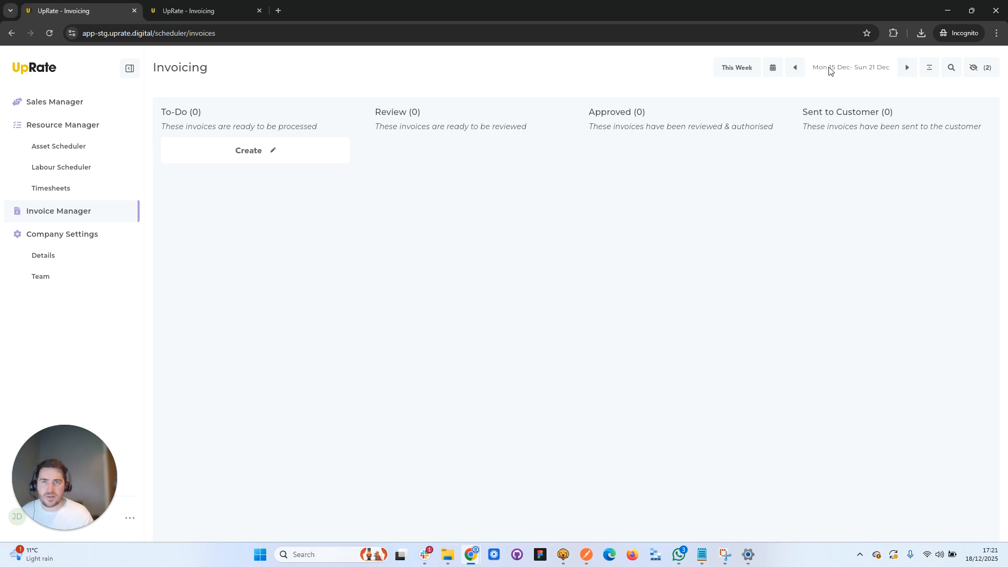
- Check the excluded invoices for the weeks of 15 and 22 December for the cancelled Hinkley Point C contract
click(976, 69)
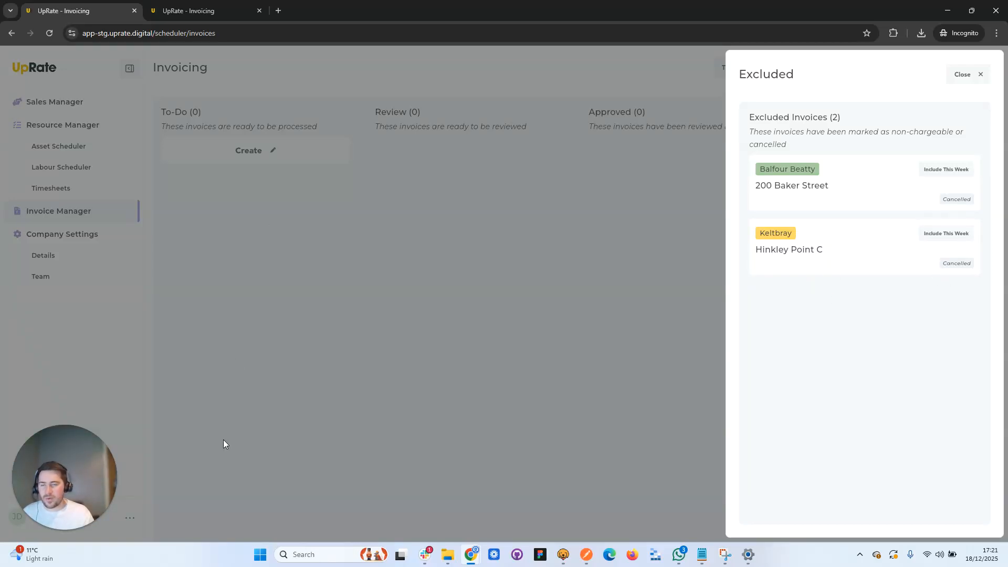
click(959, 76)
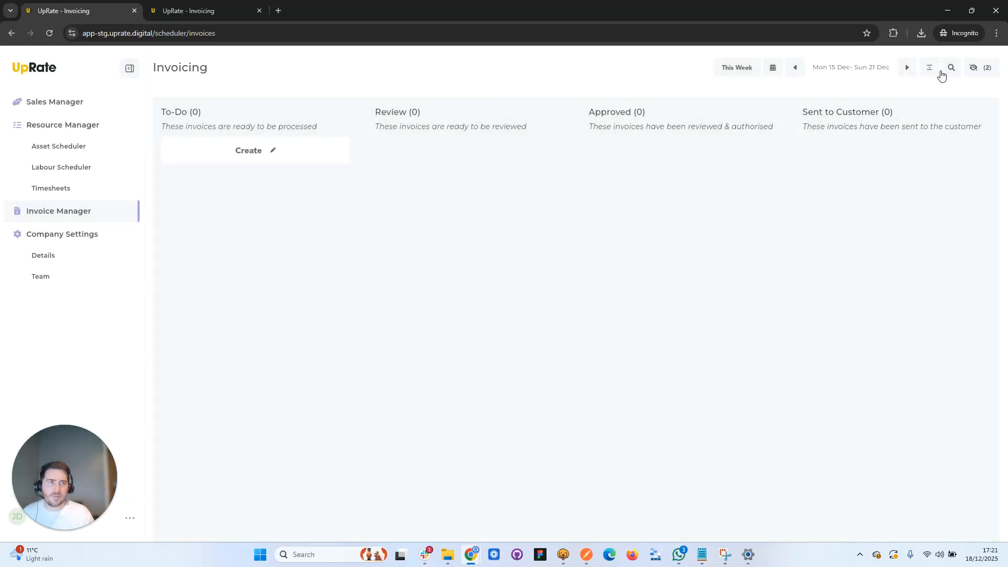
click(982, 68)
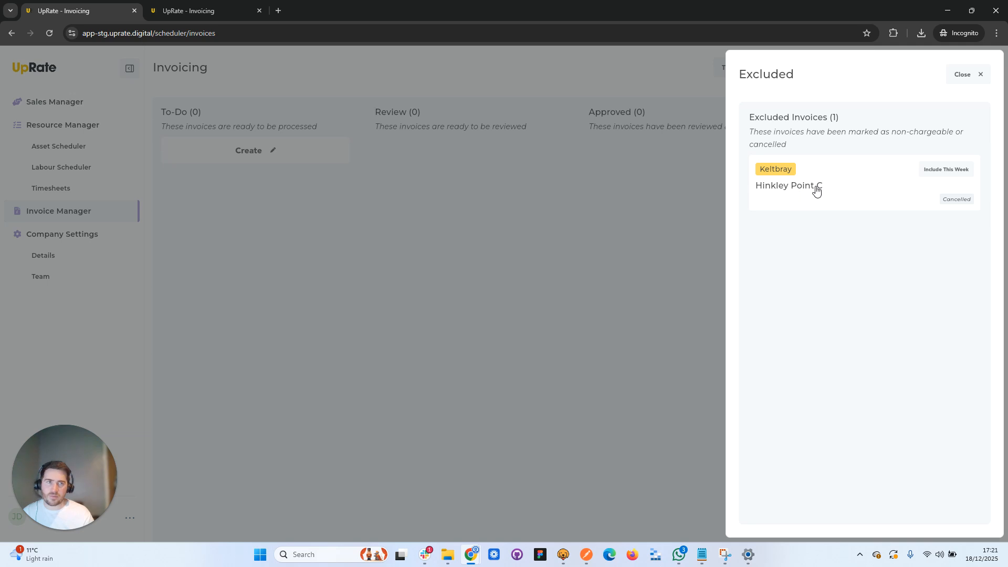
click(963, 75)
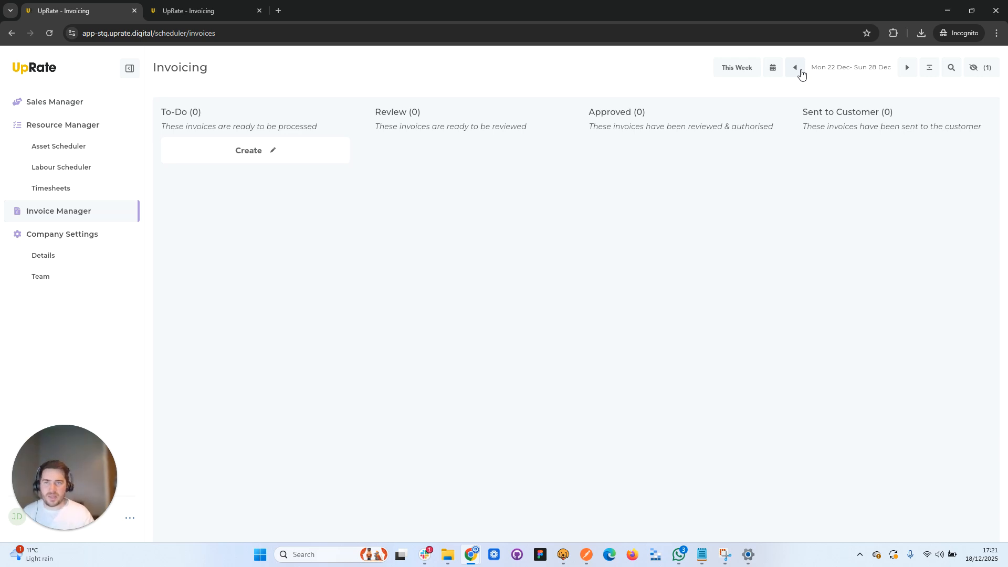
- Check the Liebherr LTR1100's asset schedule from 15 December and return to the invoice board for the week of 8 December
click(107, 150)
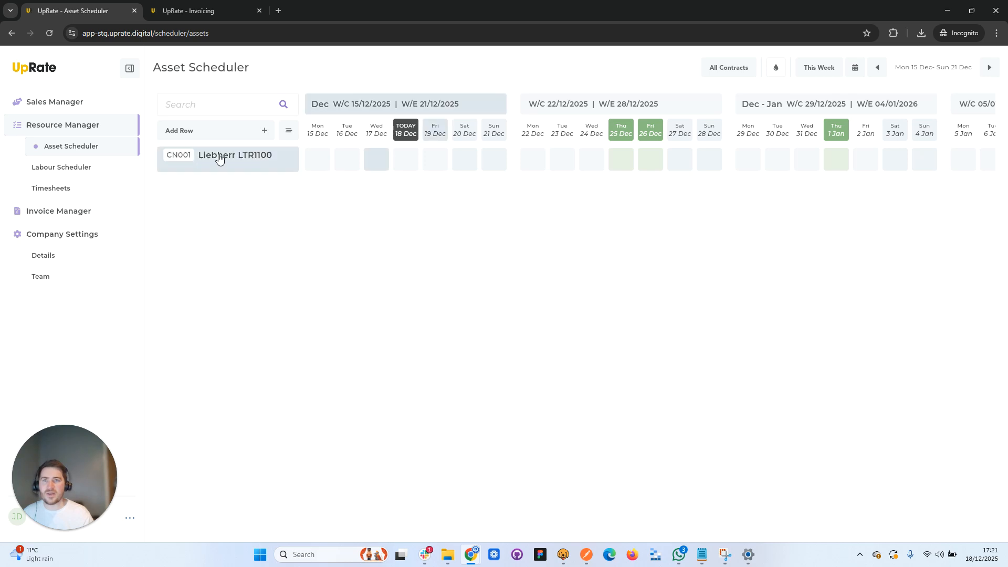
click(74, 212)
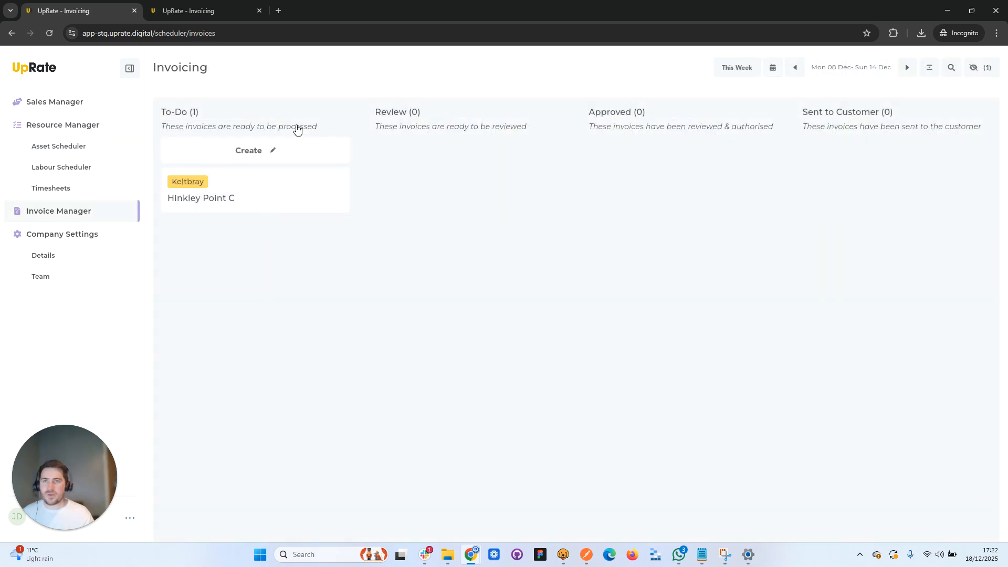